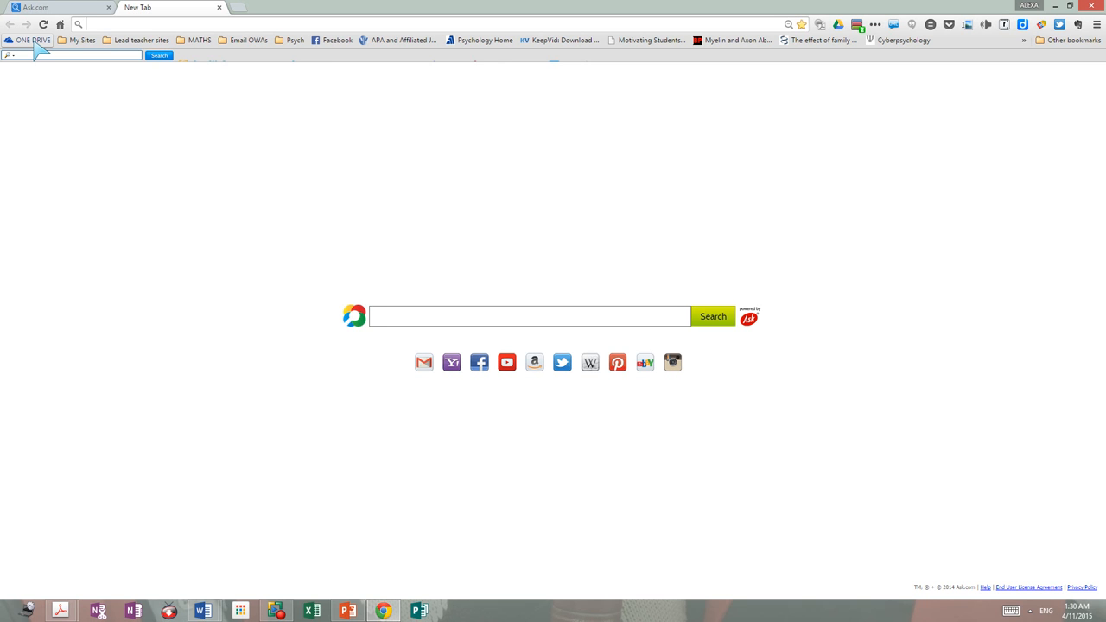
Step: Open OneDrive from the ONE DRIVE bookmark in the empty Chrome tab
{"action": "left_click", "coordinate": [35, 43]}
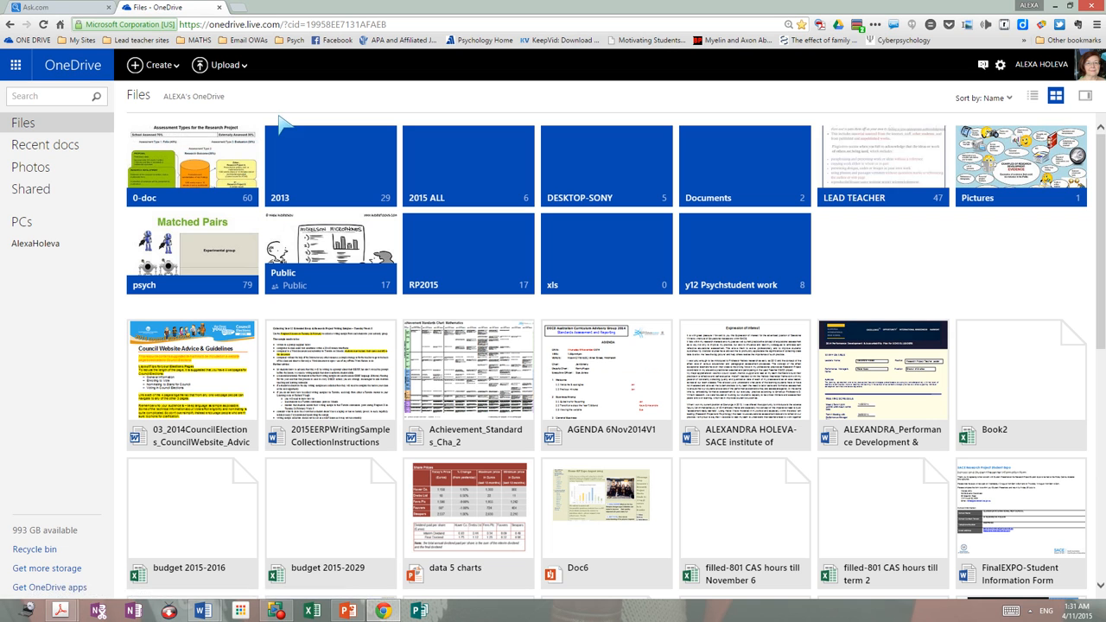
Step: Create a new OneDrive folder named 'sasta trial folder' and open it
{"action": "left_click", "coordinate": [180, 75]}
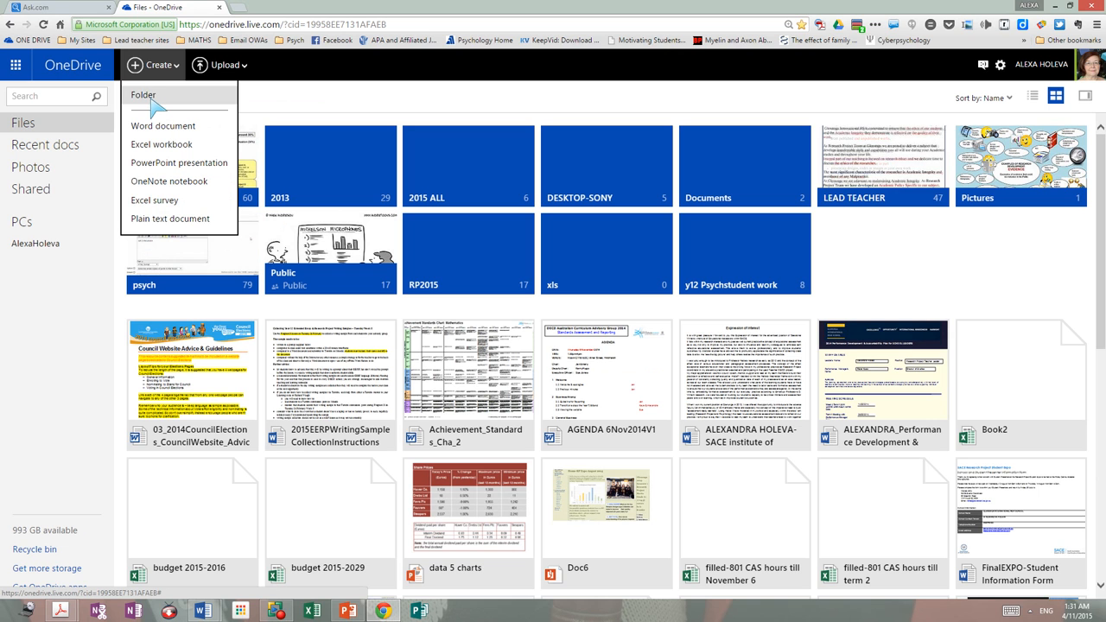
{"action": "left_click", "coordinate": [151, 98]}
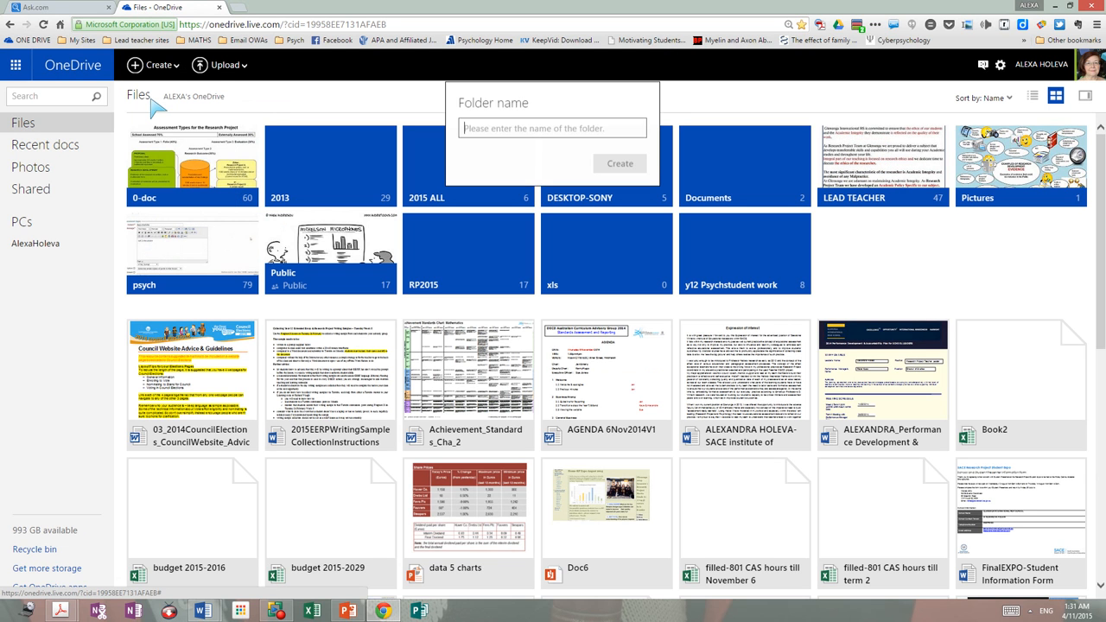
{"action": "right_click", "coordinate": [489, 126]}
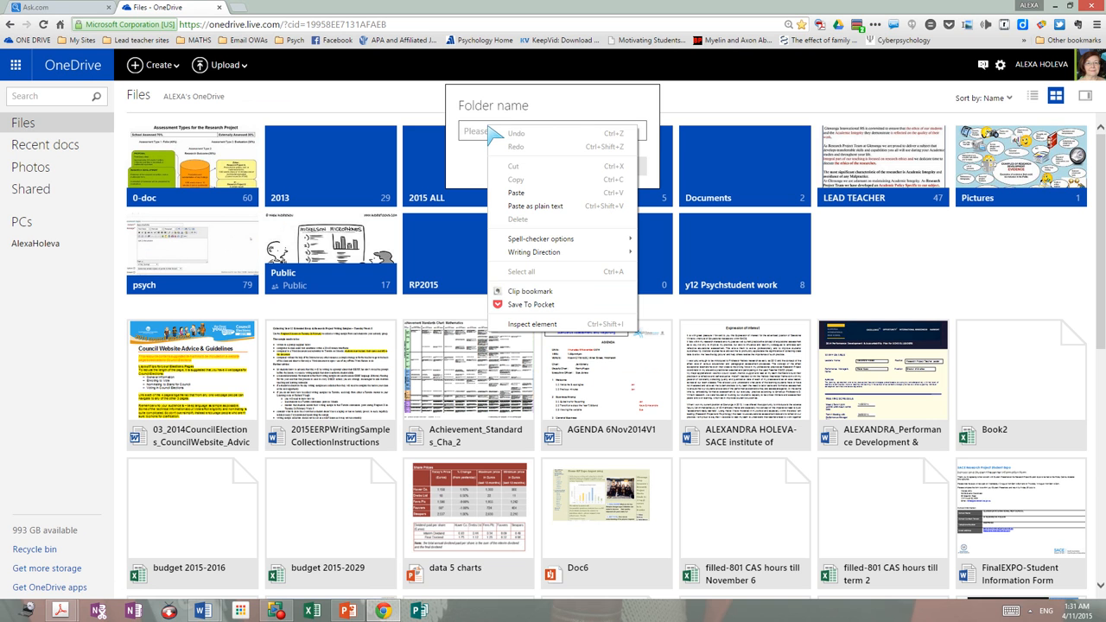
{"action": "left_click", "coordinate": [489, 127]}
{"action": "type", "text": "asta"}
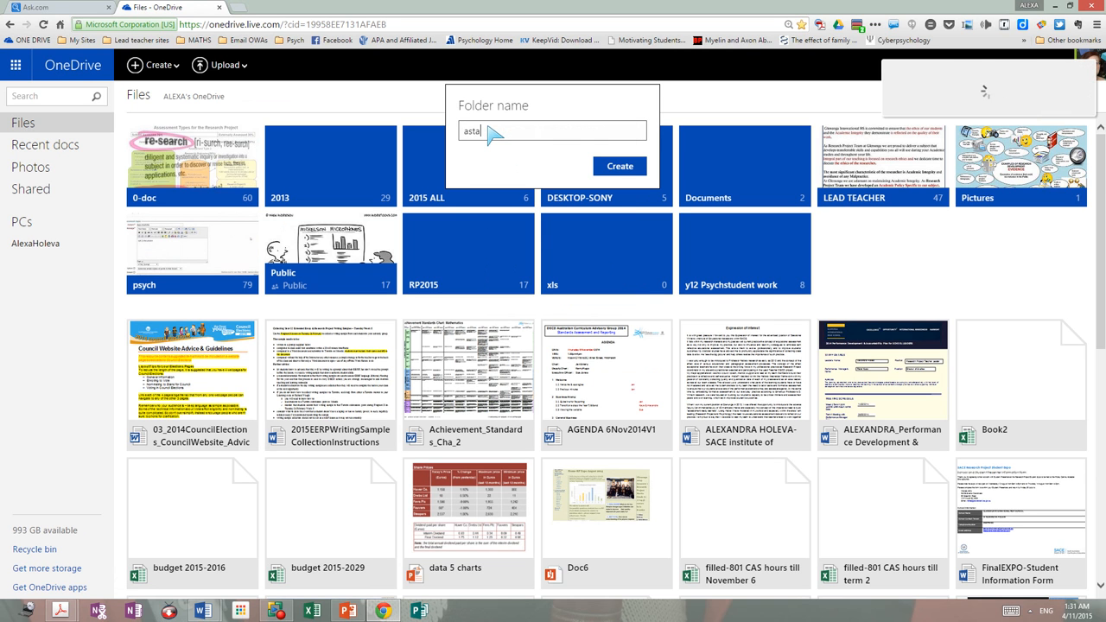
{"action": "key", "text": "BackSpace"}
{"action": "key", "text": "BackSpace"}
{"action": "key", "text": "BackSpace"}
{"action": "key", "text": "BackSpace"}
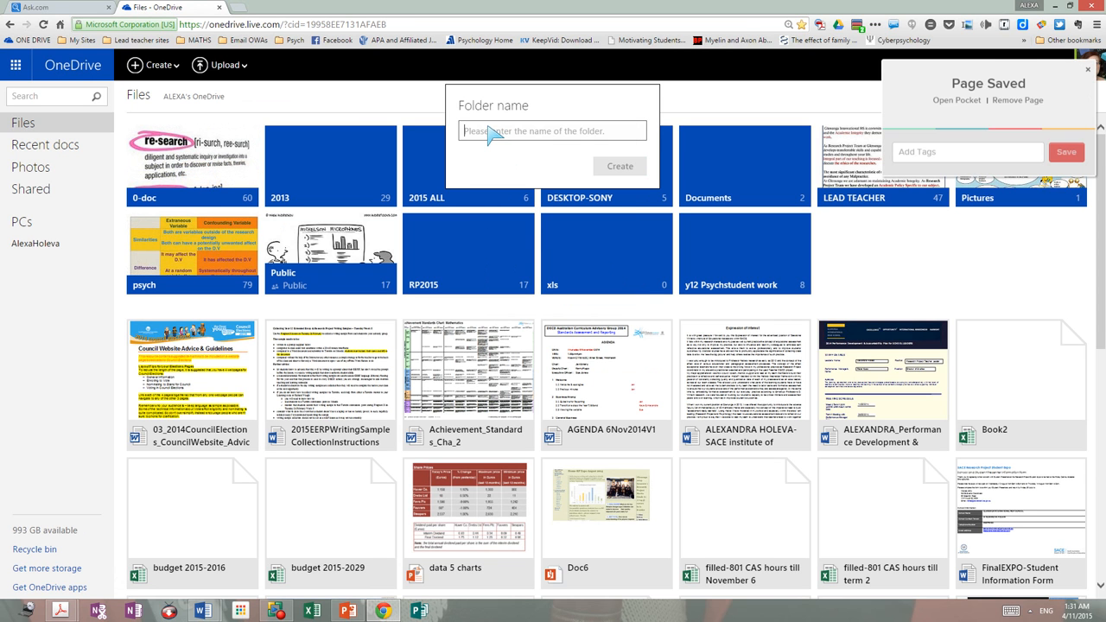
{"action": "type", "text": "sasta"}
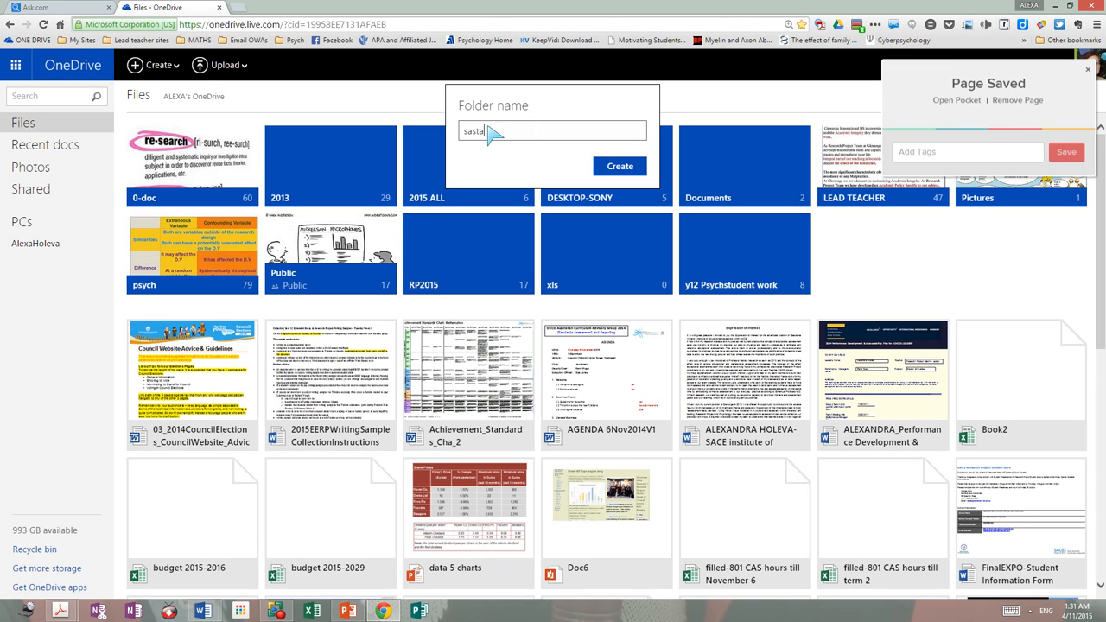
{"action": "type", "text": " trial folder"}
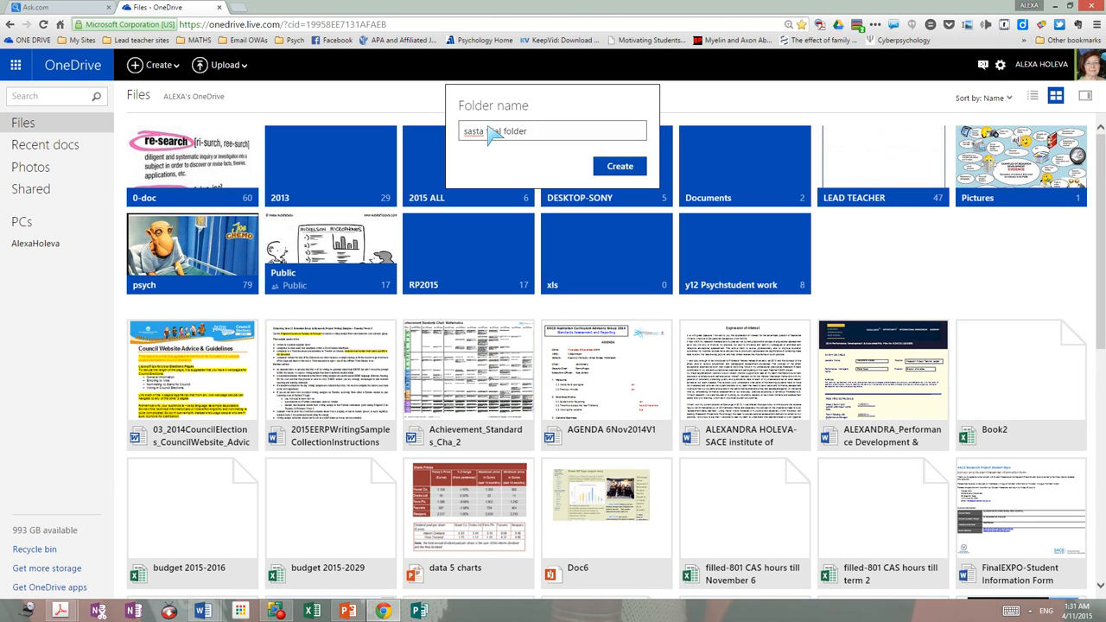
{"action": "key", "text": "Return"}
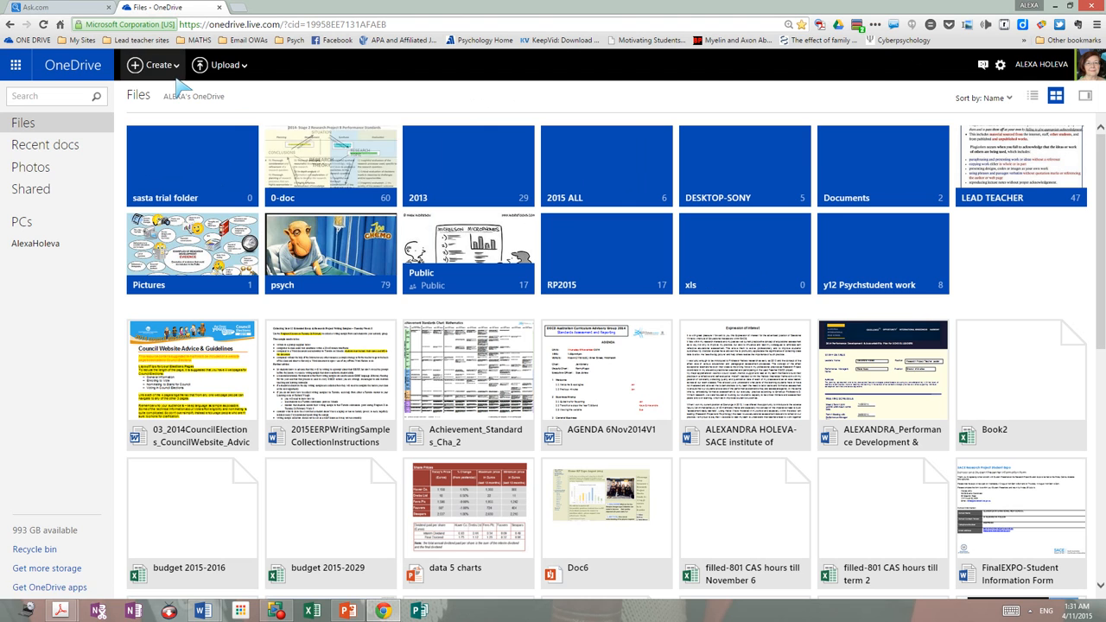
{"action": "left_click", "coordinate": [171, 188]}
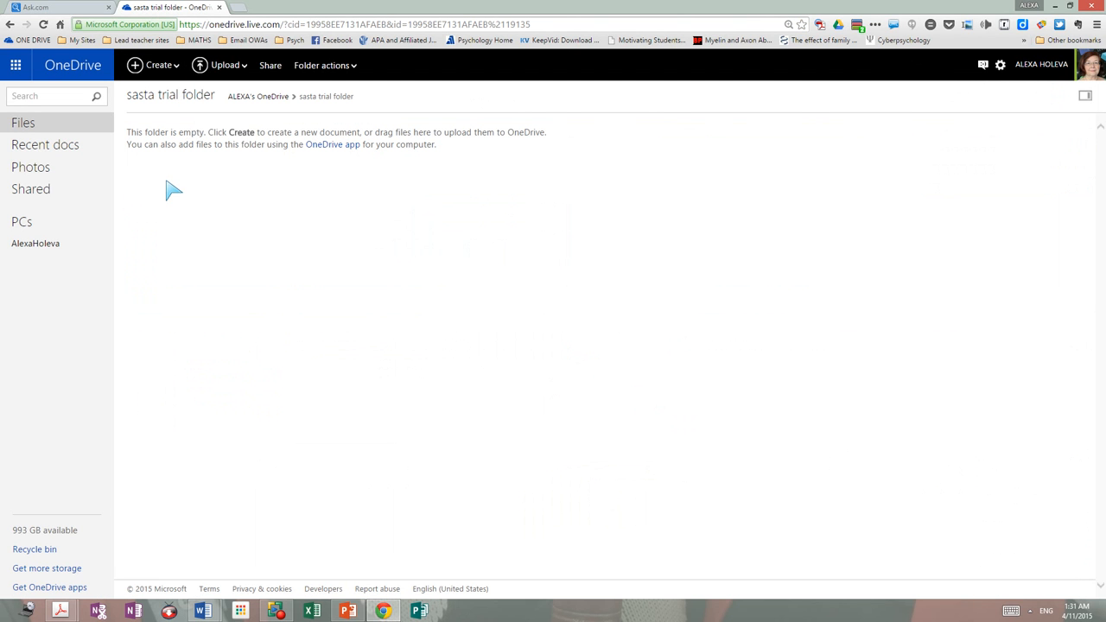
Step: Create a blank Word document inside the sasta trial folder
{"action": "left_click", "coordinate": [176, 67]}
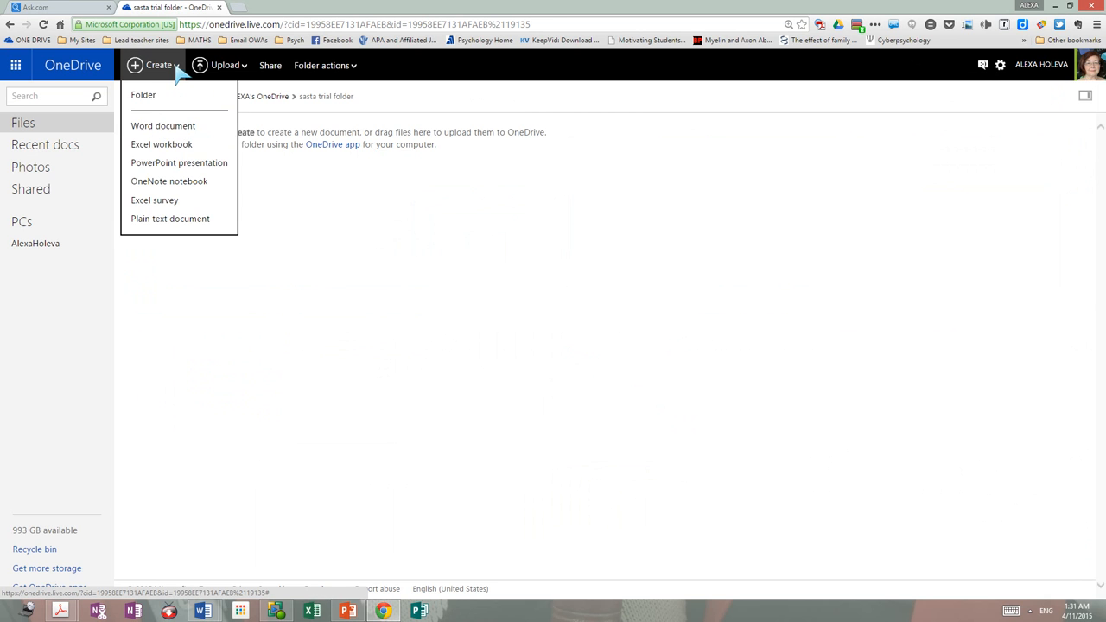
{"action": "left_click", "coordinate": [149, 129]}
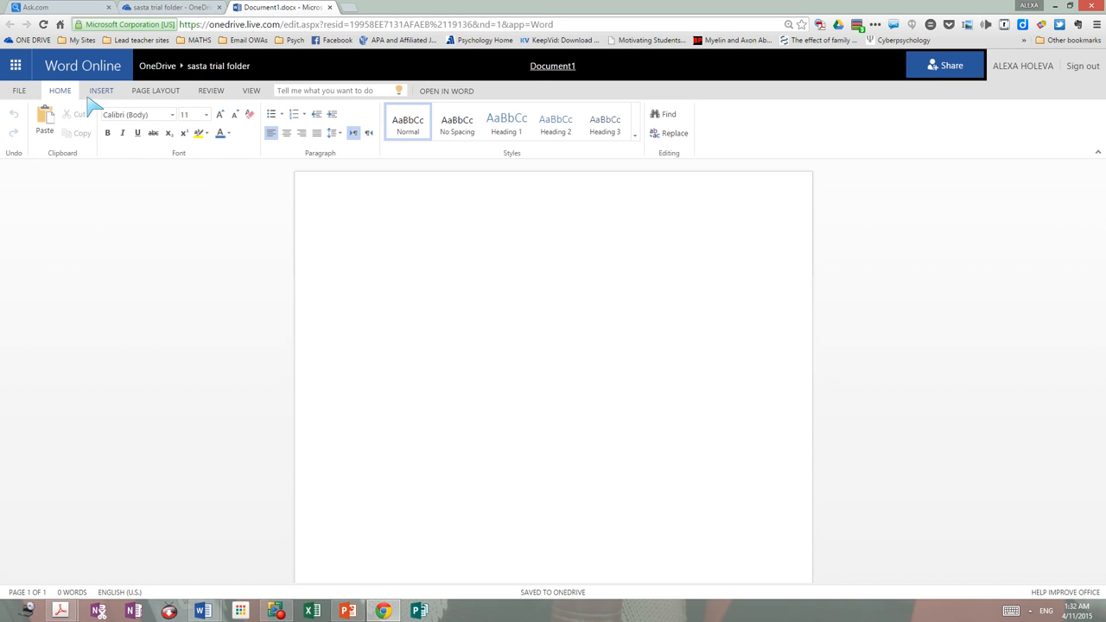
{"action": "left_click", "coordinate": [173, 115]}
{"action": "left_click", "coordinate": [172, 116]}
{"action": "left_click", "coordinate": [172, 116]}
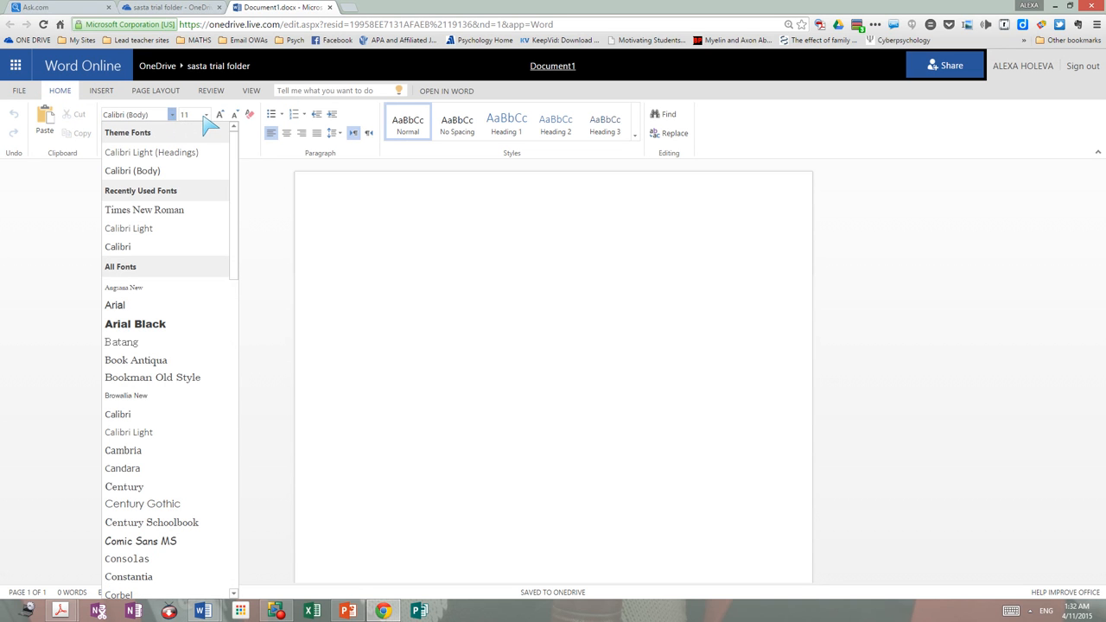
{"action": "left_click", "coordinate": [281, 199]}
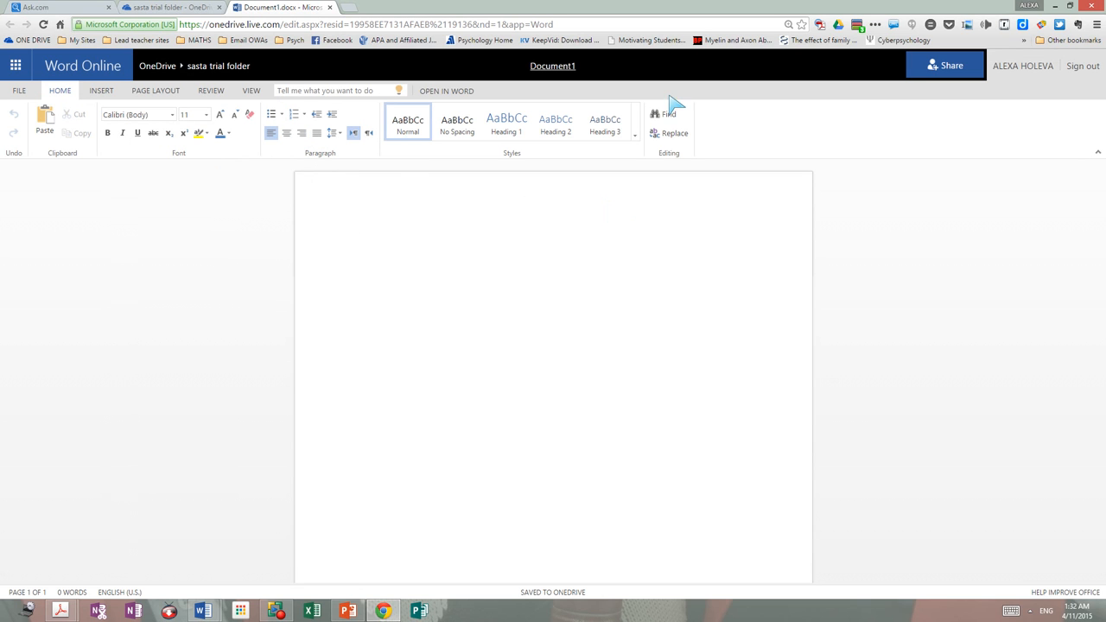
{"action": "left_click", "coordinate": [102, 92]}
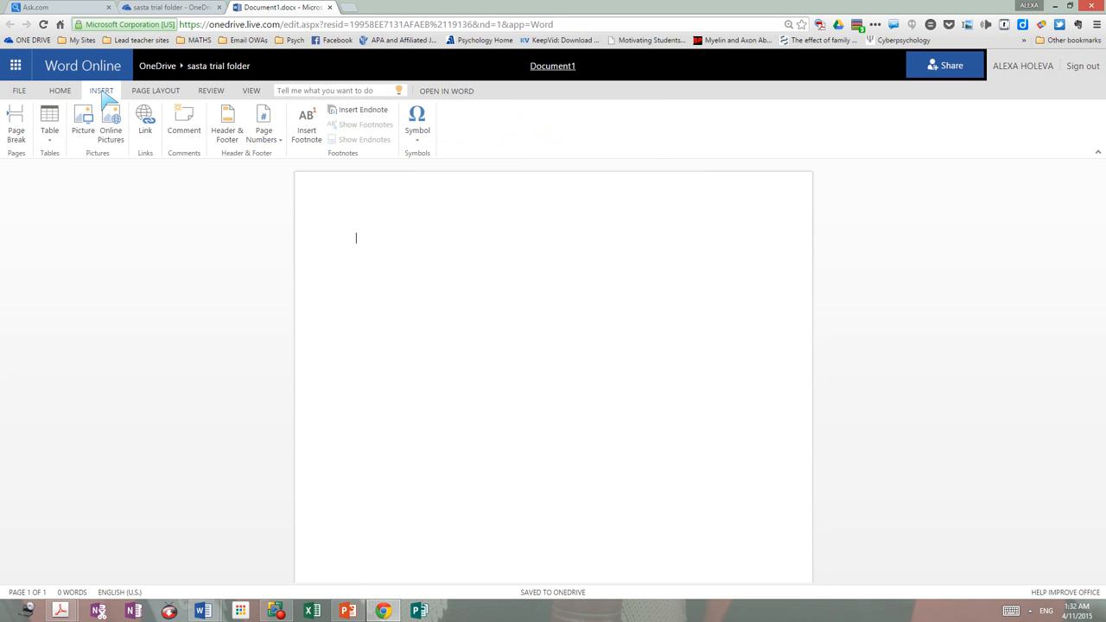
{"action": "left_click", "coordinate": [153, 91]}
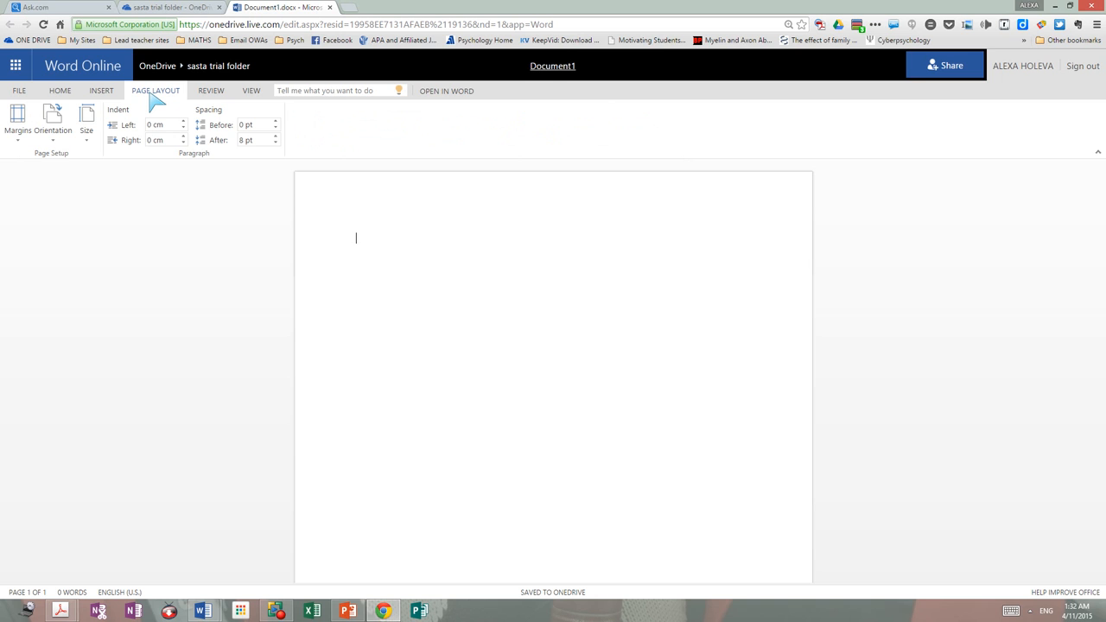
{"action": "left_click", "coordinate": [213, 91]}
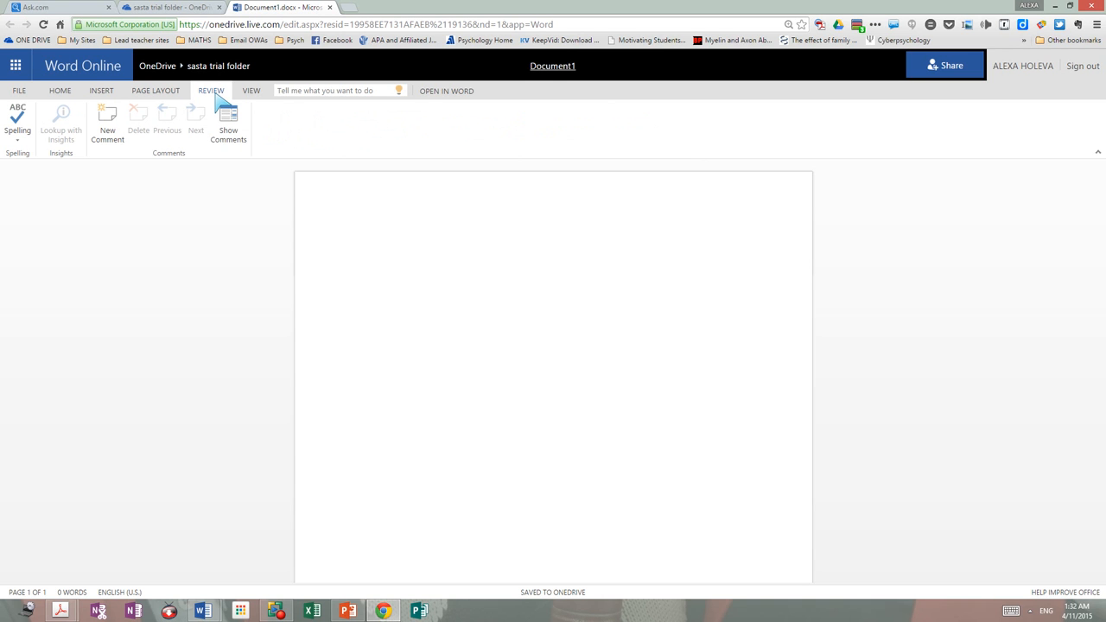
{"action": "left_click", "coordinate": [70, 95]}
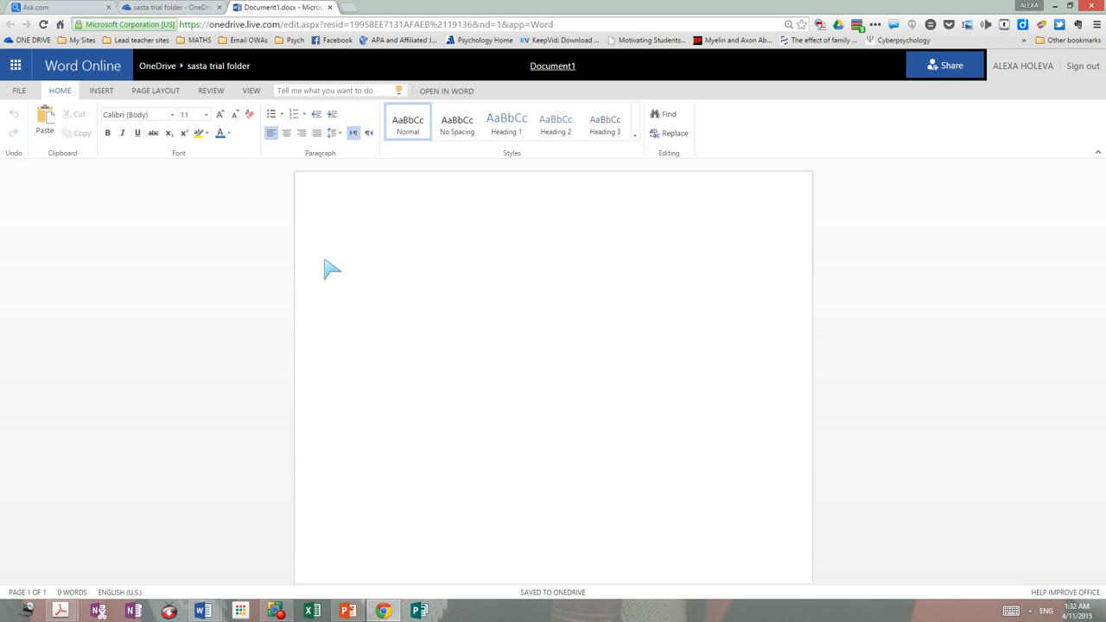
Step: Type 'hahahahha' into Document1 and bring up Save As to OneDrive
{"action": "type", "text": "hahahahha"}
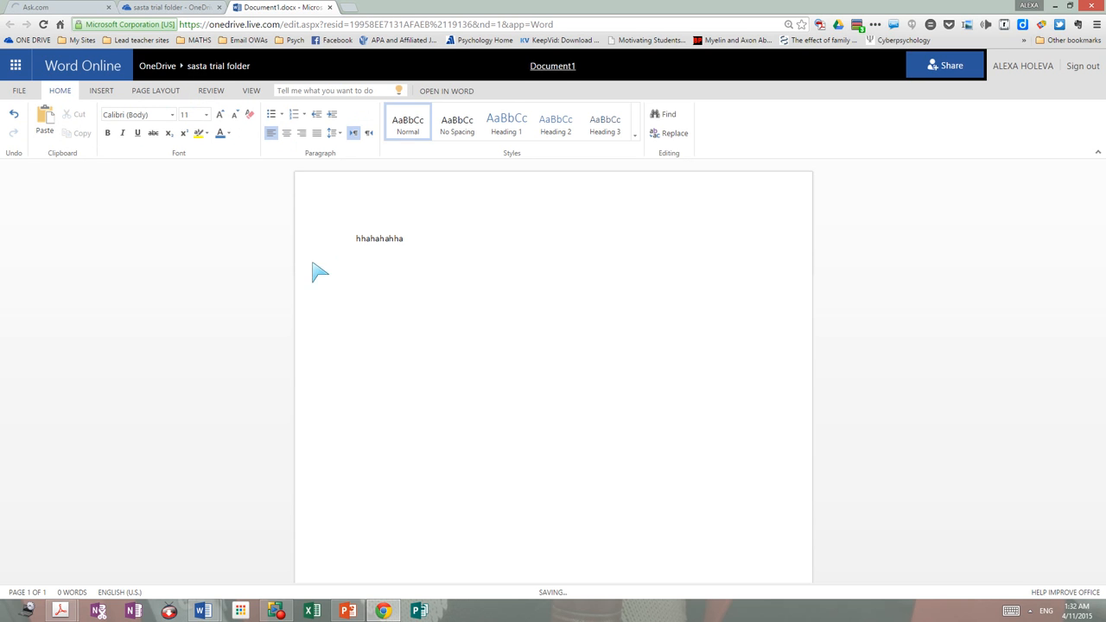
{"action": "left_click", "coordinate": [14, 92]}
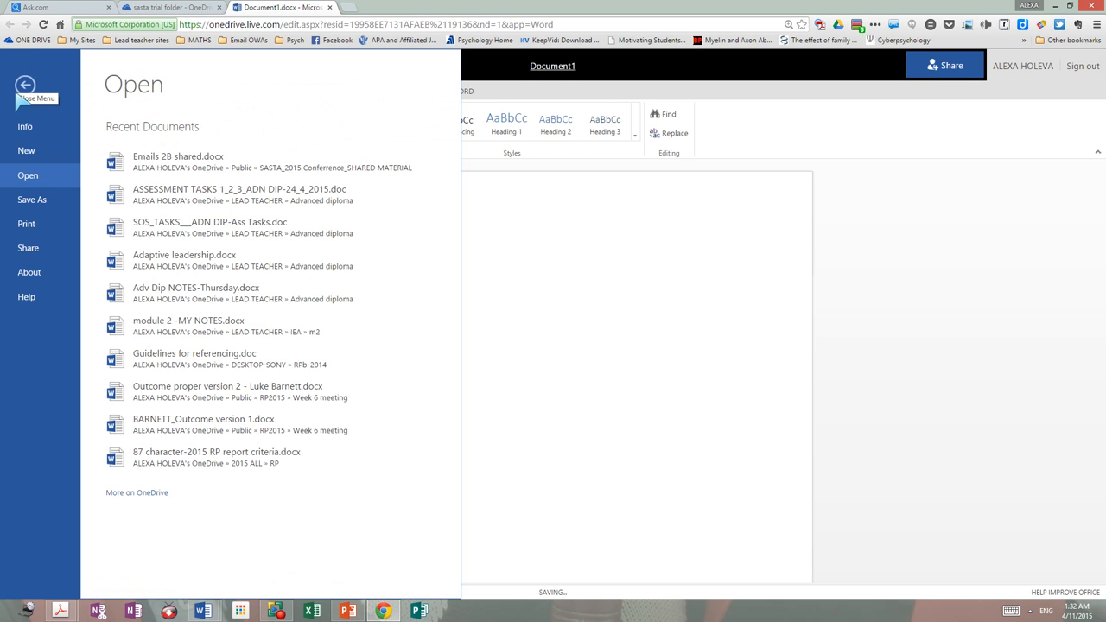
{"action": "left_click", "coordinate": [32, 203]}
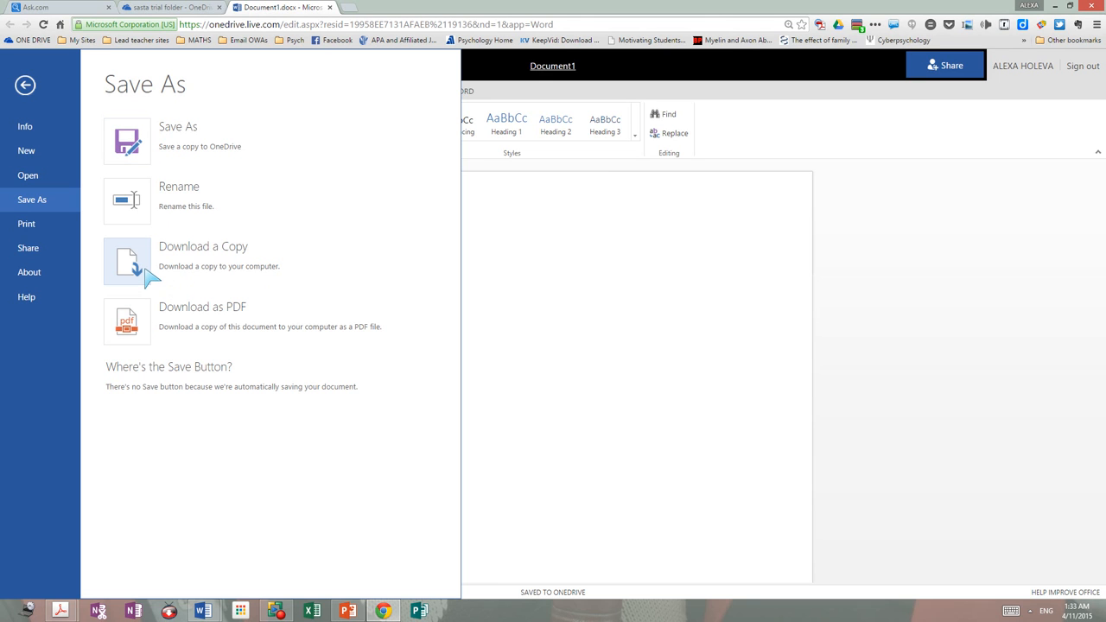
{"action": "left_click", "coordinate": [125, 142]}
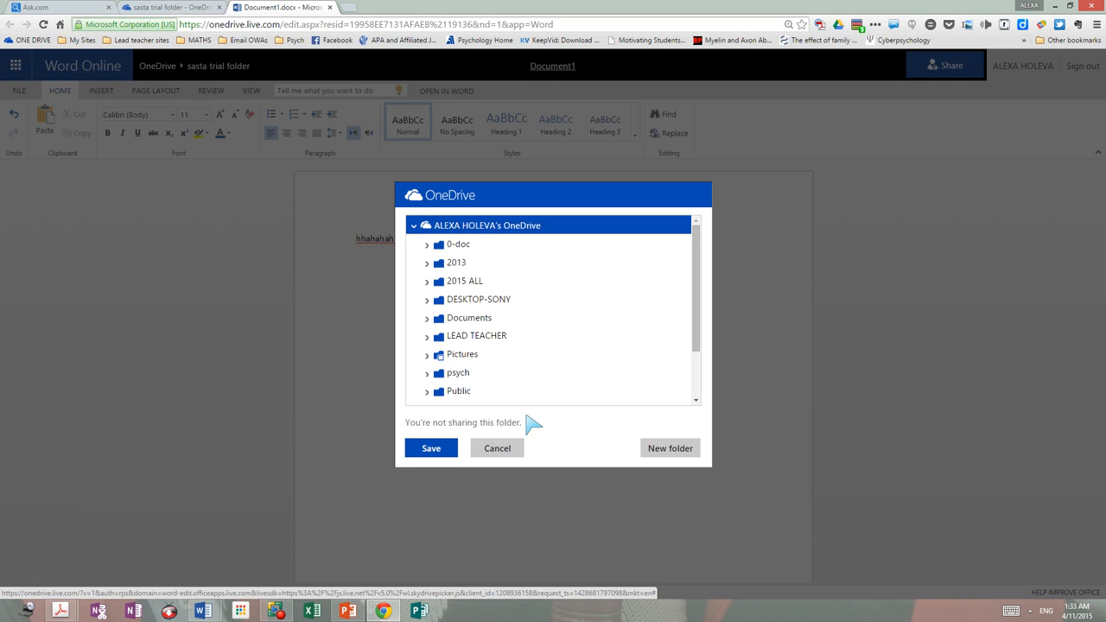
Step: Save a copy named test1 into the sasta trial folder
{"action": "left_click_drag", "start_coordinate": [702, 352], "coordinate": [698, 401]}
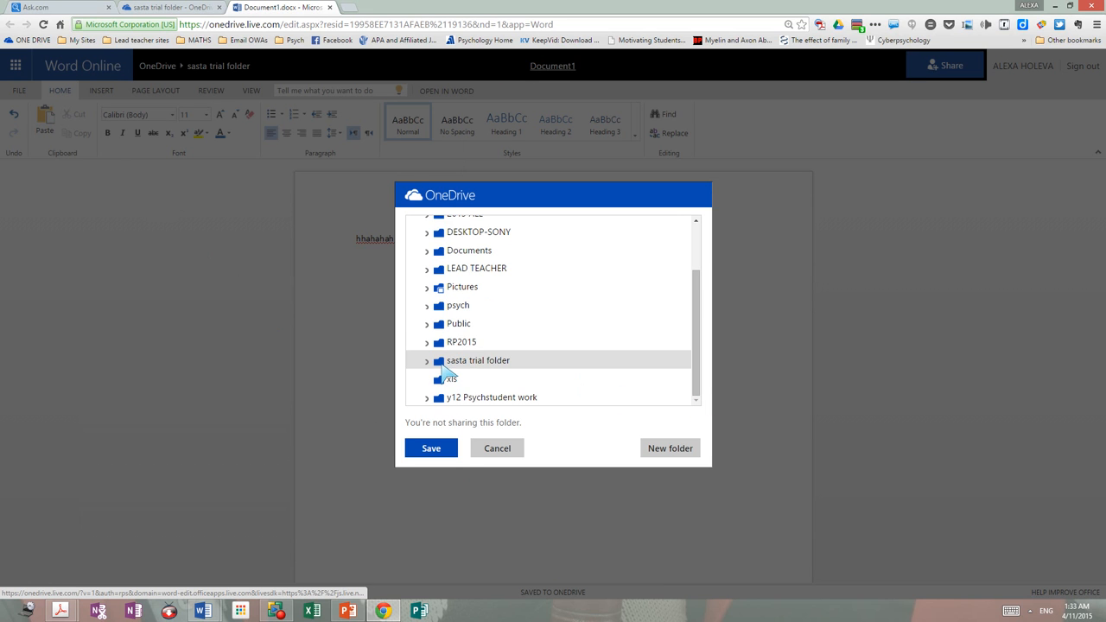
{"action": "left_click", "coordinate": [444, 365]}
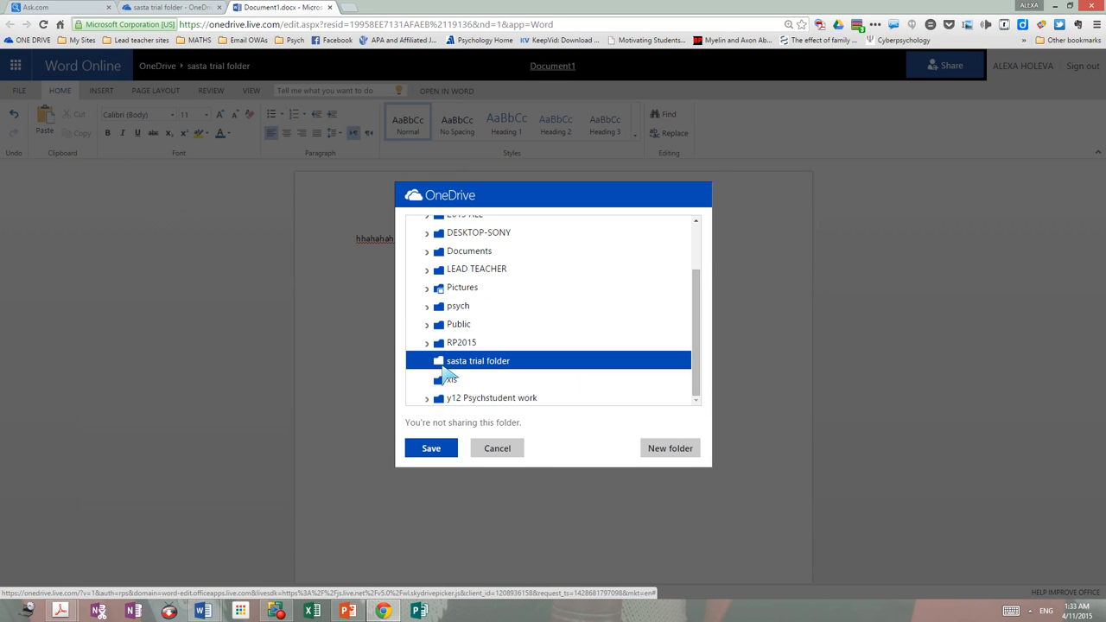
{"action": "left_click", "coordinate": [432, 448]}
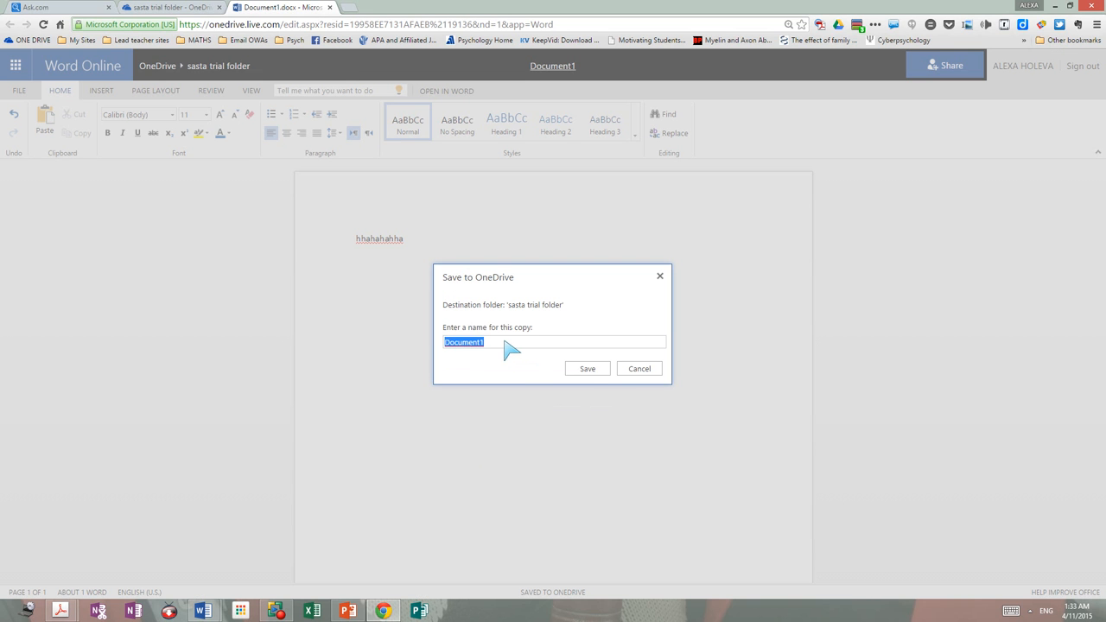
{"action": "mouse_move", "coordinate": [504, 341]}
{"action": "left_mouse_down"}
{"action": "mouse_move", "coordinate": [456, 343]}
{"action": "mouse_move", "coordinate": [507, 346]}
{"action": "left_mouse_up"}
{"action": "key", "text": "BackSpace"}
{"action": "type", "text": "test1"}
{"action": "left_click", "coordinate": [596, 369]}
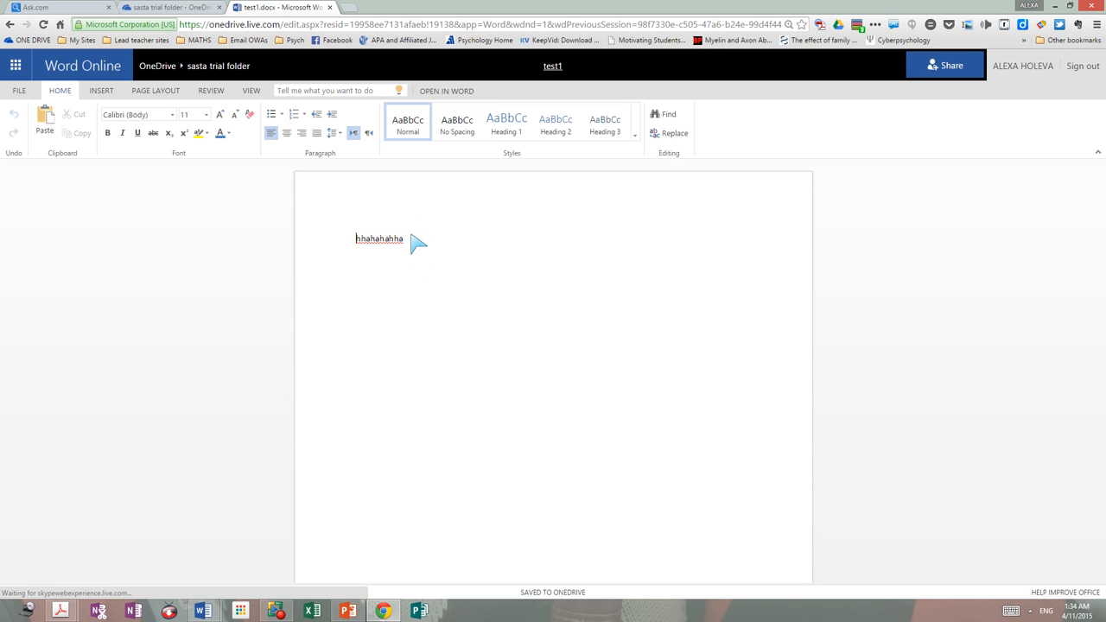
Step: Add 'sjajshhf' on a new line, highlight it yellow, and open Share
{"action": "key", "text": "Return"}
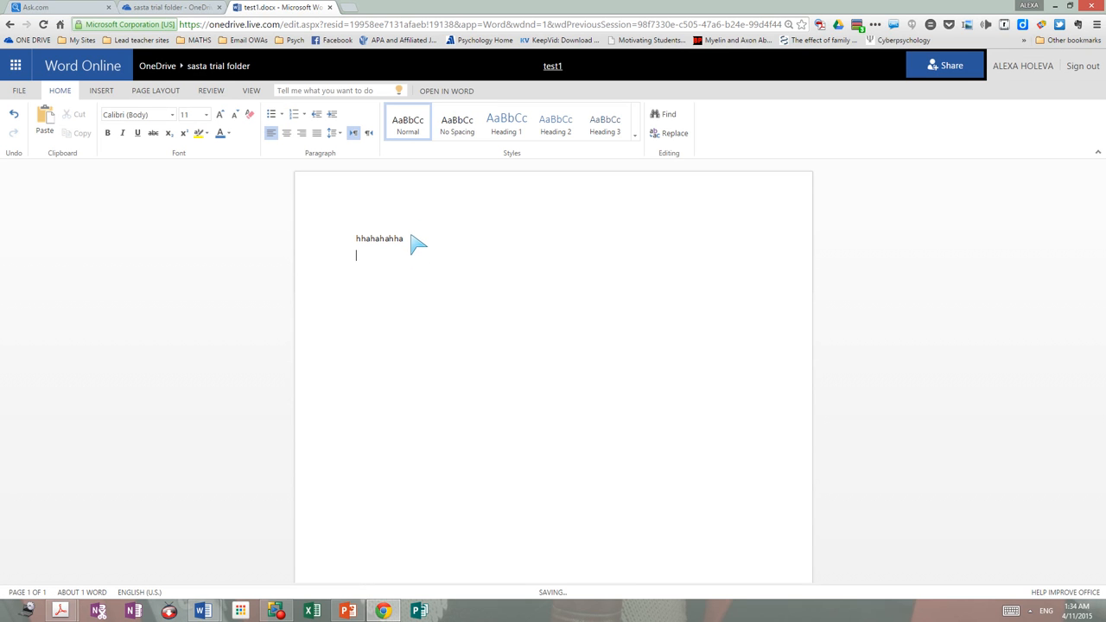
{"action": "type", "text": "sjajshhf"}
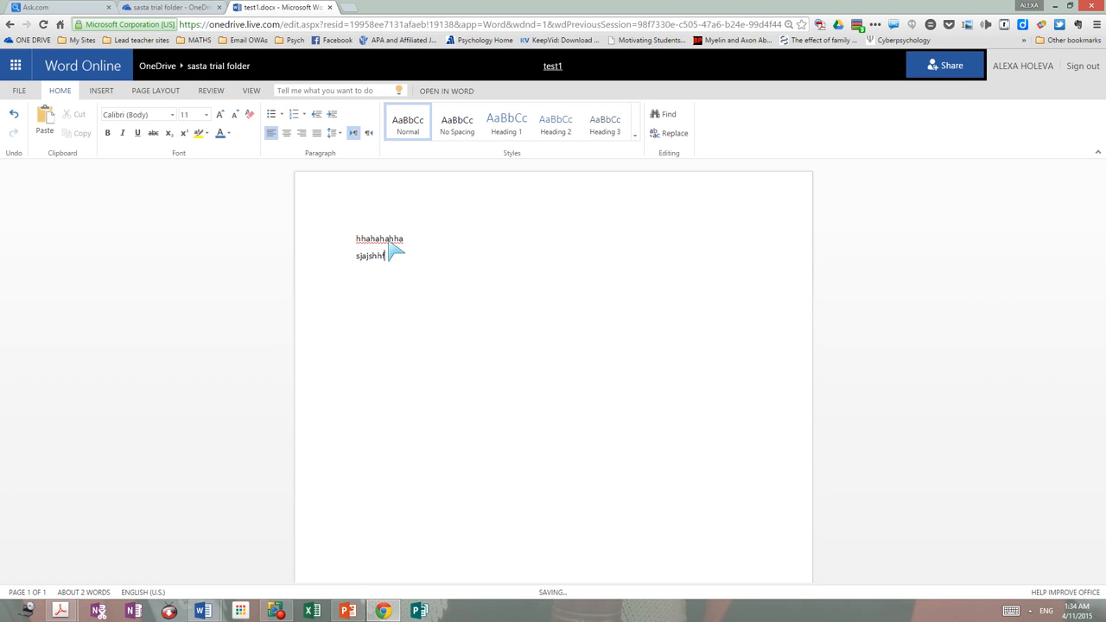
{"action": "double_click", "coordinate": [375, 262]}
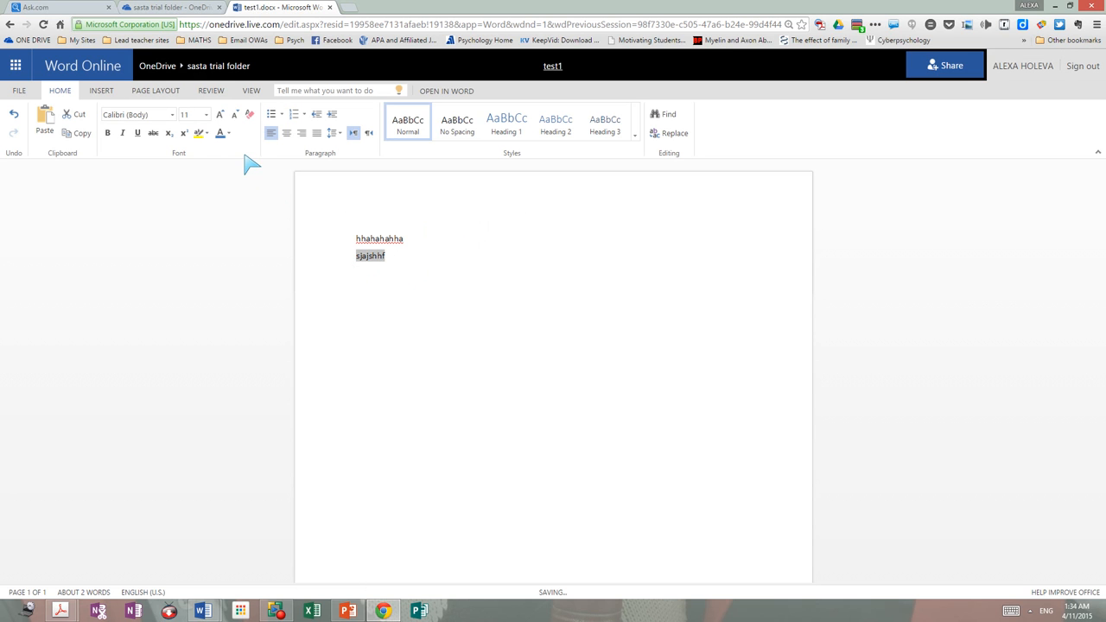
{"action": "left_click", "coordinate": [205, 134]}
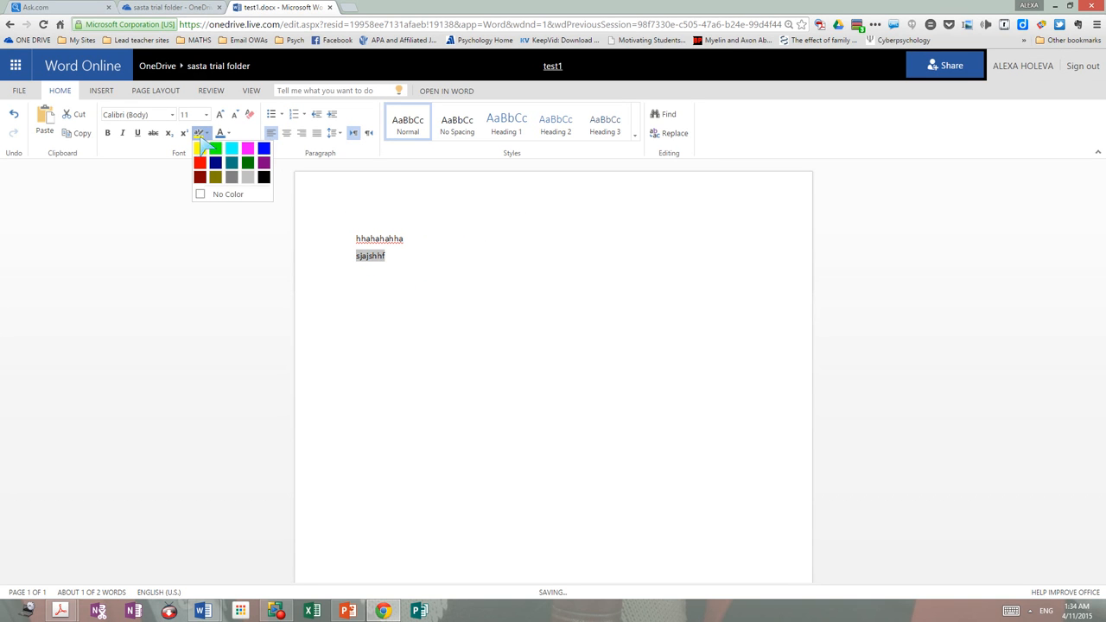
{"action": "left_click", "coordinate": [204, 147]}
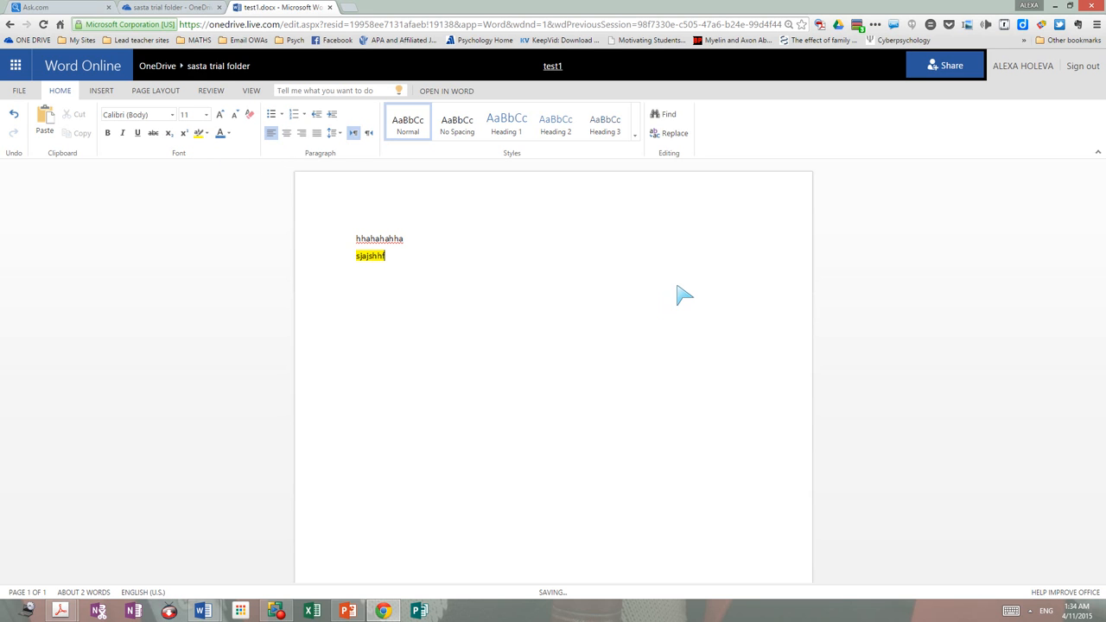
{"action": "left_click", "coordinate": [948, 67]}
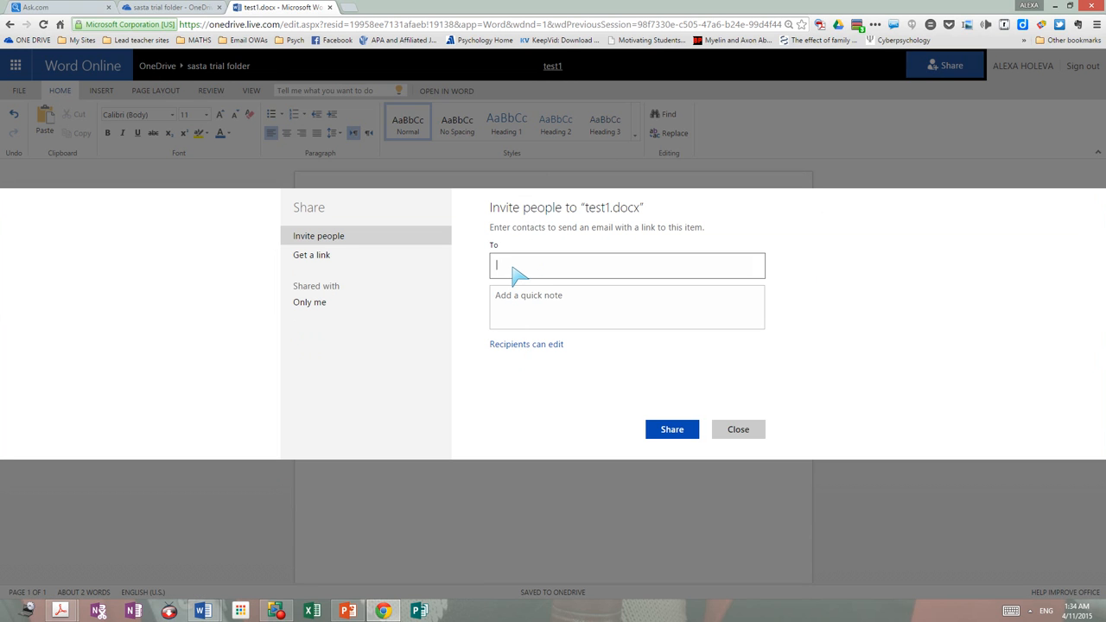
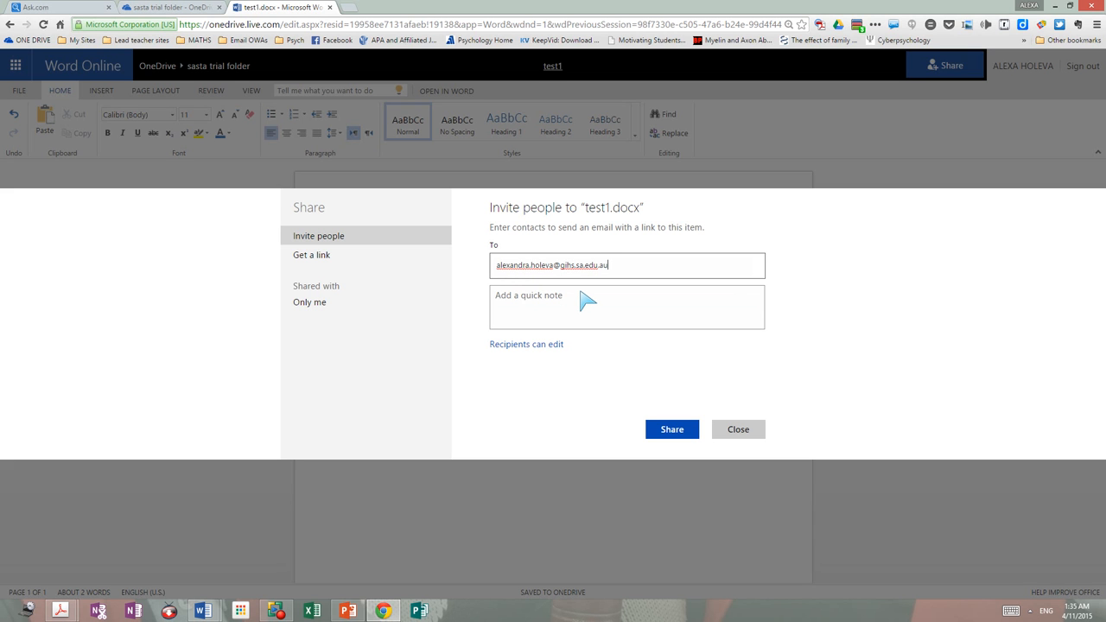
Step: Enter the recipient's e-mail address in the invite's To field
{"action": "key", "text": "ctrl+plus"}
{"action": "key", "text": "ctrl+plus"}
{"action": "key", "text": "ctrl+plus"}
{"action": "key", "text": "ctrl+plus"}
{"action": "key", "text": "ctrl+plus"}
{"action": "key", "text": "ctrl+plus"}
{"action": "key", "text": "ctrl+plus"}
{"action": "key", "text": "ctrl+plus"}
{"action": "key", "text": "ctrl+plus"}
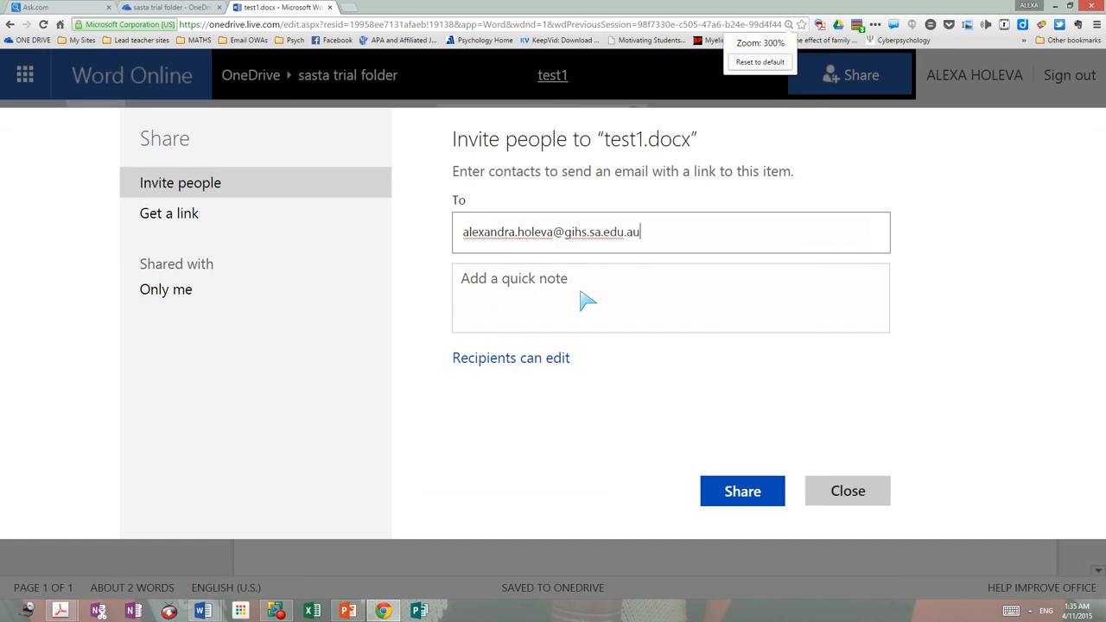
{"action": "key", "text": "ctrl+minus"}
{"action": "key", "text": "ctrl+minus"}
{"action": "key", "text": "ctrl+minus"}
{"action": "key", "text": "ctrl+minus"}
{"action": "key", "text": "ctrl+minus"}
{"action": "key", "text": "ctrl+minus"}
{"action": "key", "text": "ctrl+minus"}
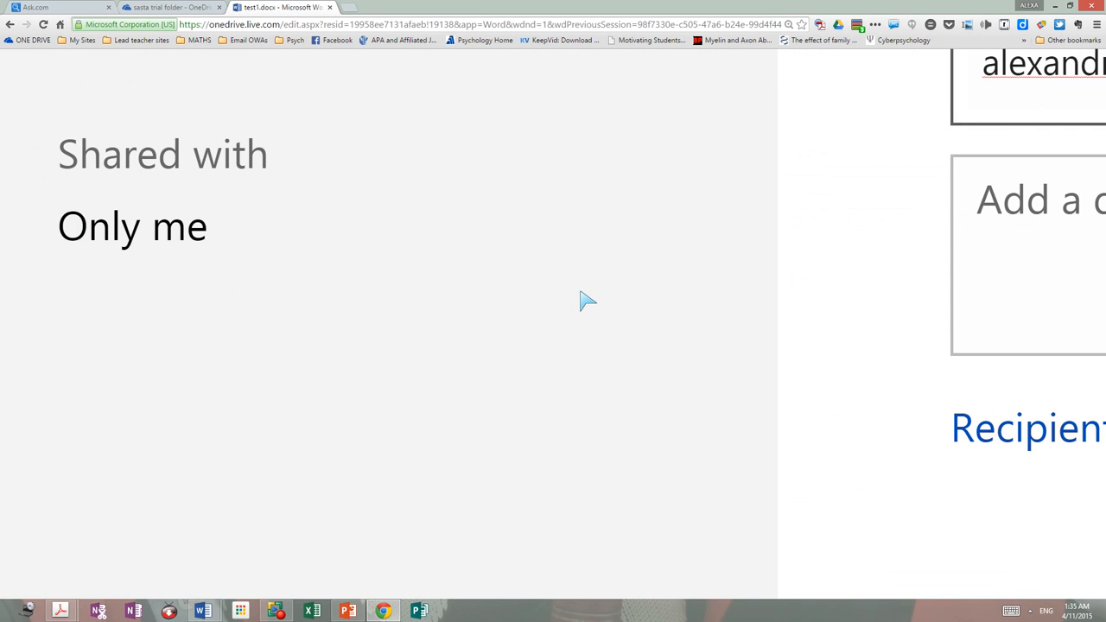
{"action": "key", "text": "ctrl+minus"}
{"action": "key", "text": "ctrl+minus"}
{"action": "key", "text": "ctrl+minus"}
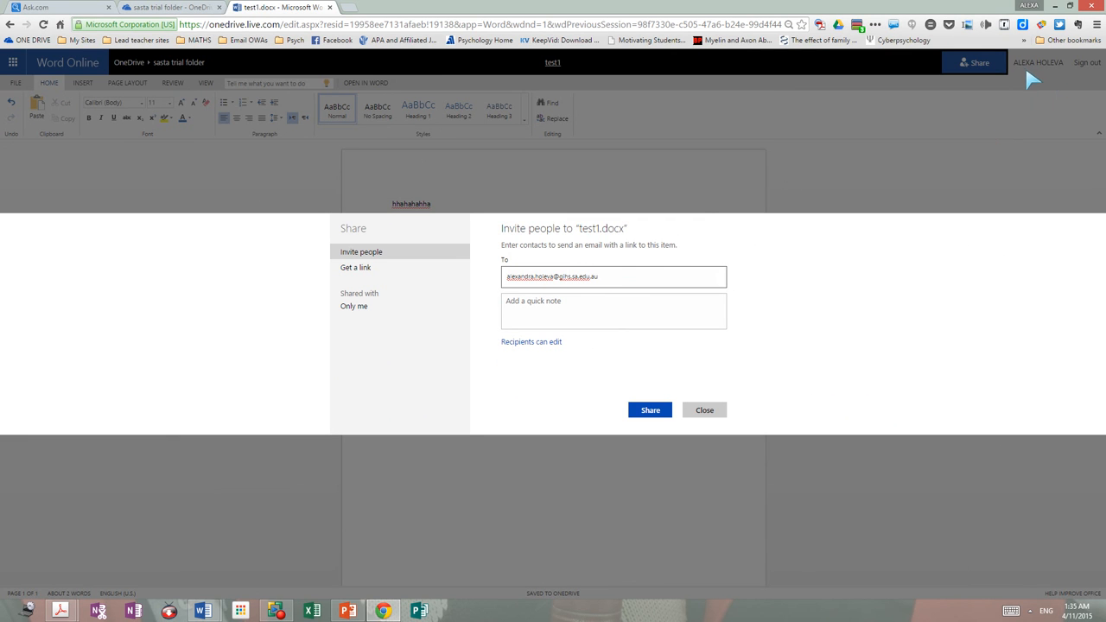
Step: Add the note 'hello can you please edit or help me' and send the edit invite
{"action": "left_click", "coordinate": [573, 314]}
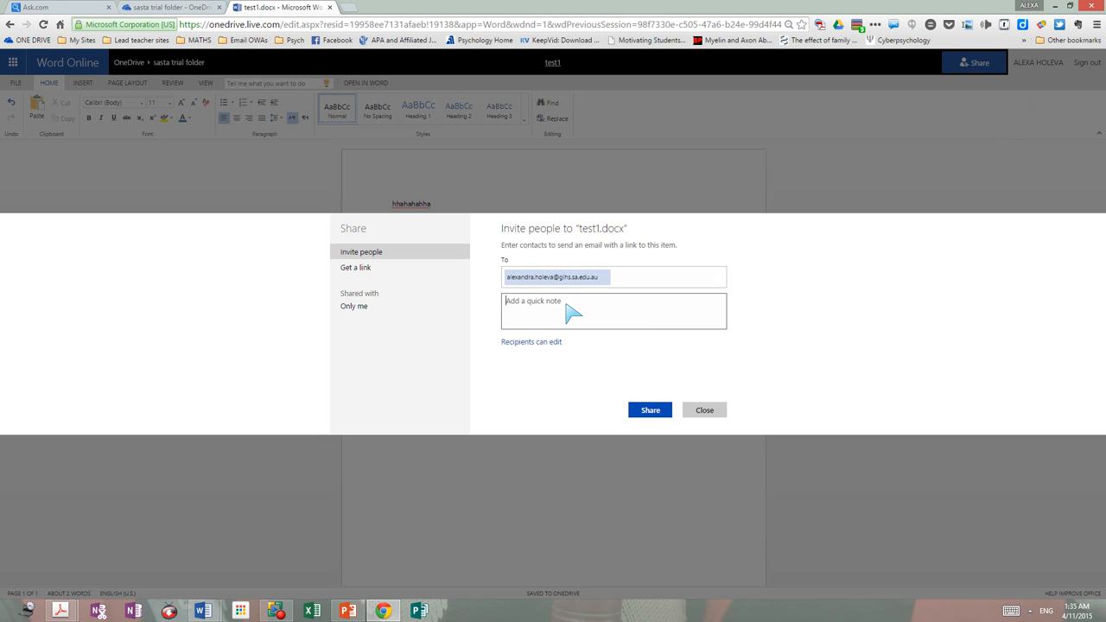
{"action": "type", "text": "hello can you please edit i"}
{"action": "key", "text": "BackSpace"}
{"action": "type", "text": "r help me"}
{"action": "left_click", "coordinate": [532, 343]}
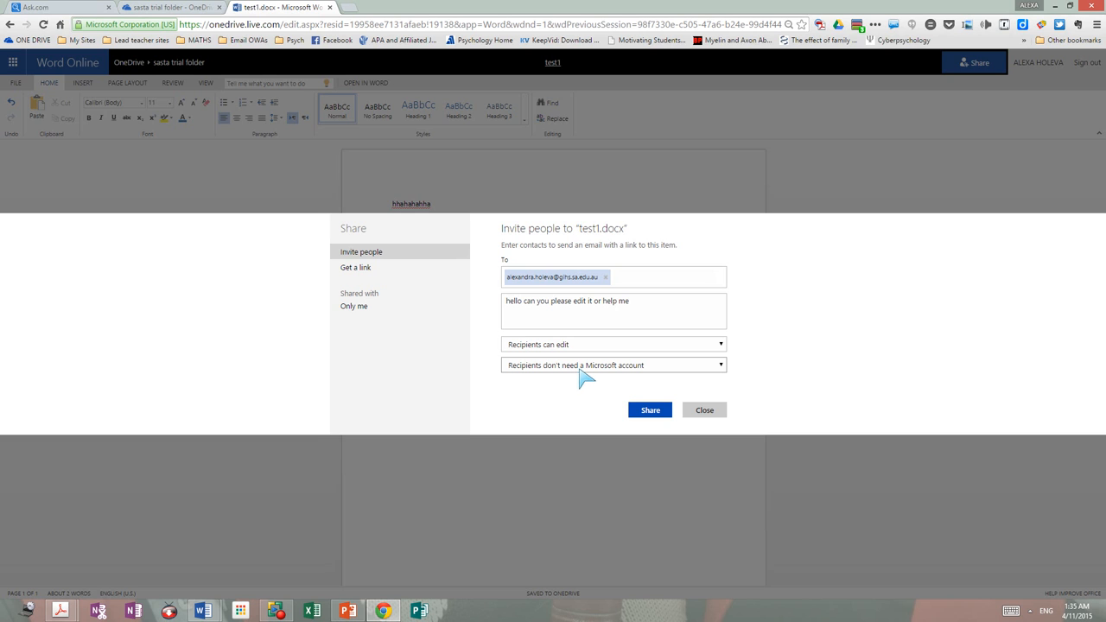
{"action": "left_click", "coordinate": [646, 412]}
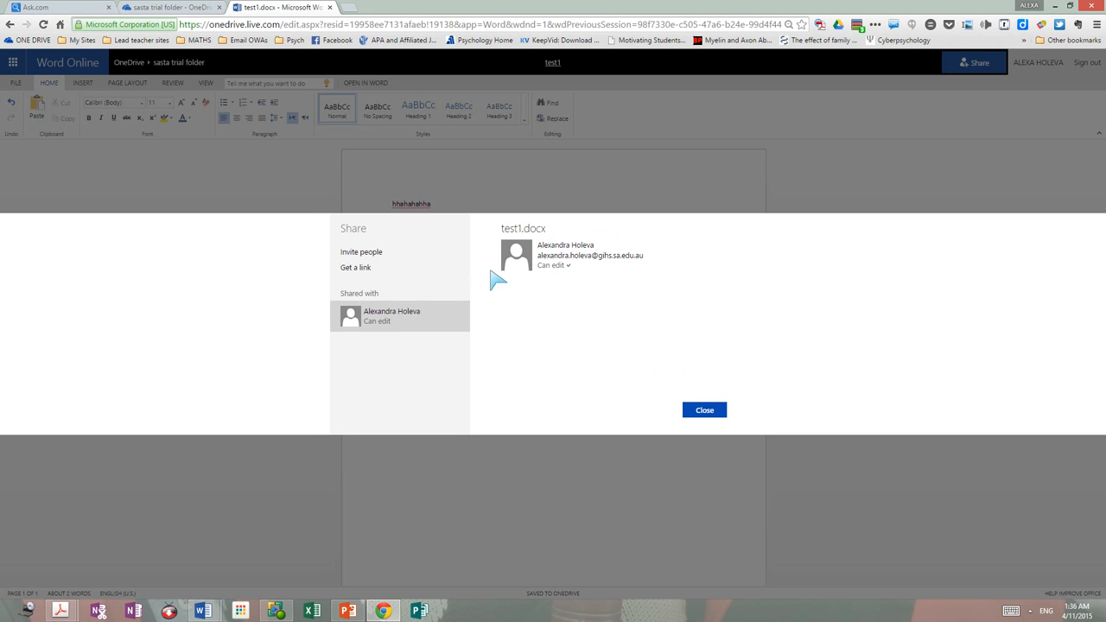
{"action": "key", "text": "ctrl+plus"}
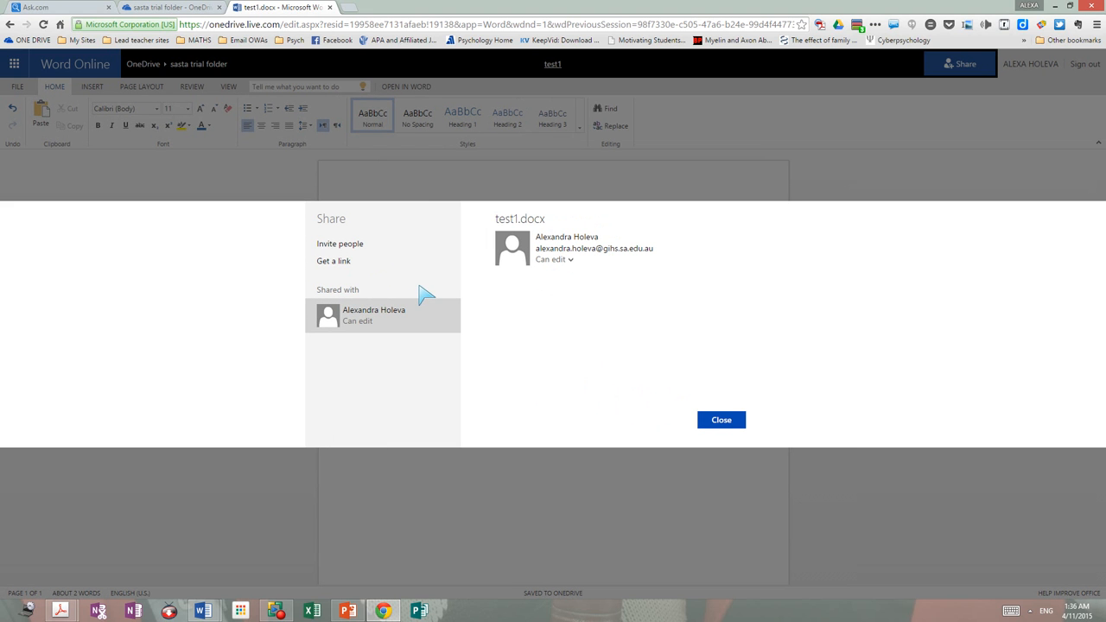
Step: Generate a shortened edit link for test1, copy it, and close sharing
{"action": "left_click", "coordinate": [350, 271]}
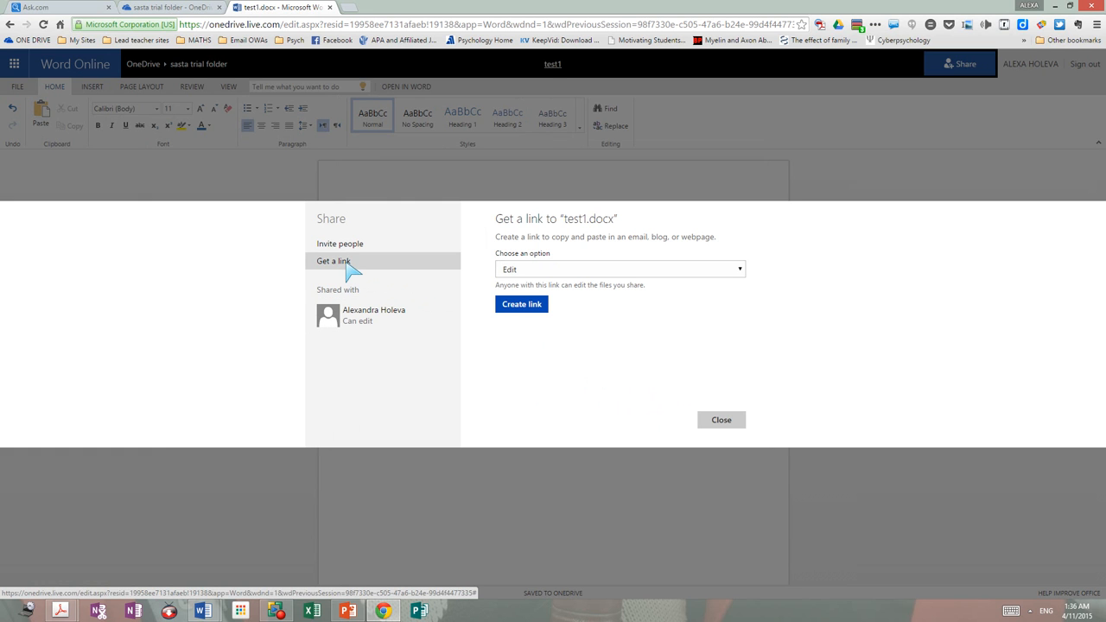
{"action": "left_click", "coordinate": [527, 308]}
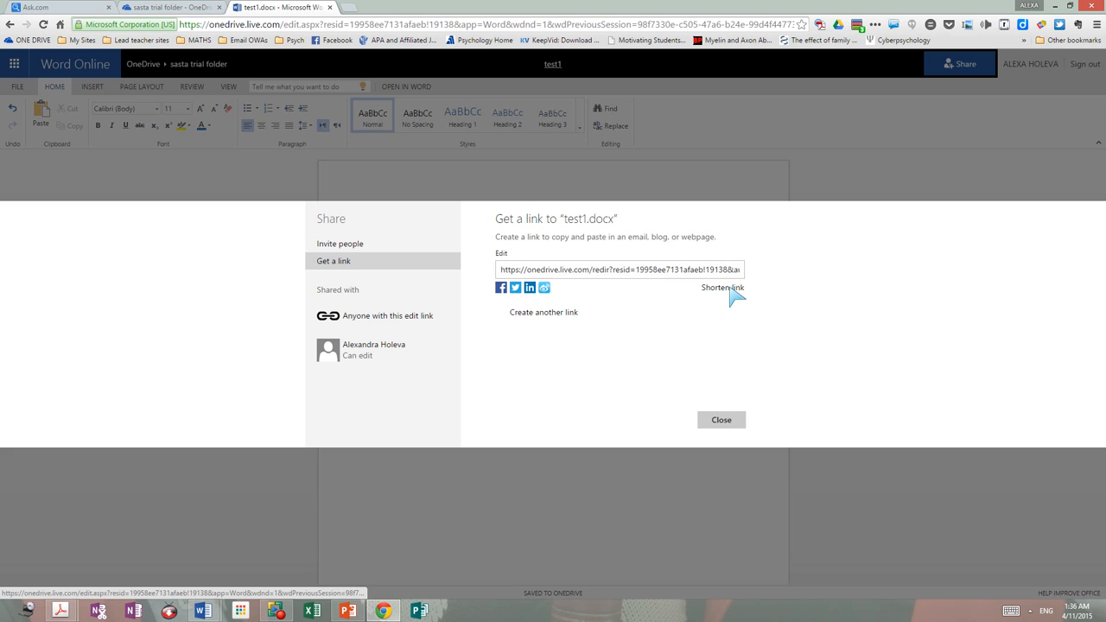
{"action": "left_click", "coordinate": [730, 289]}
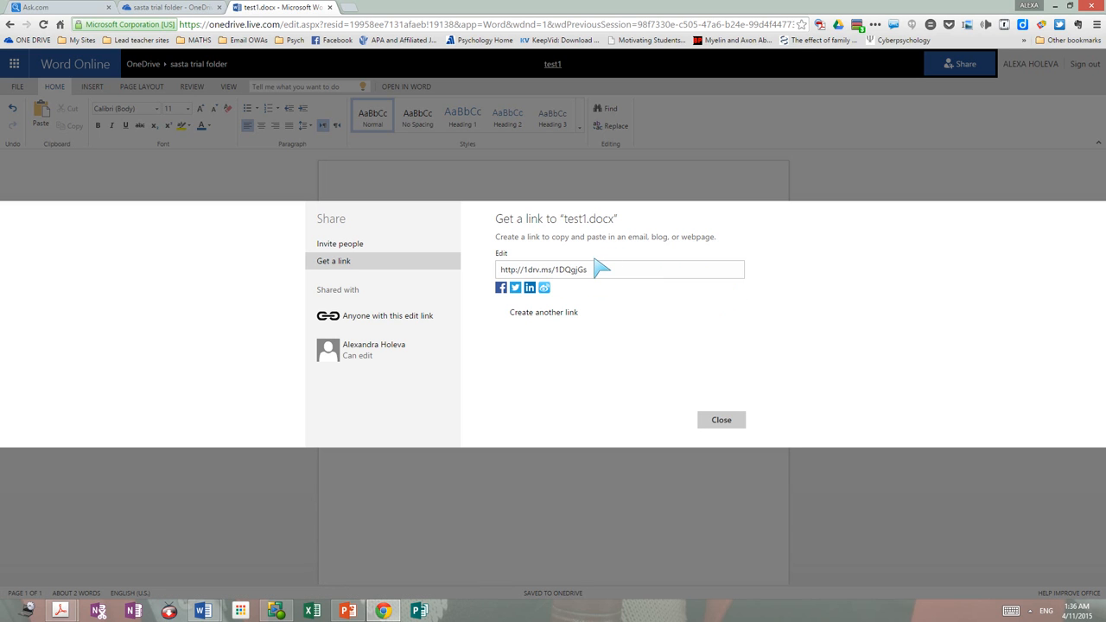
{"action": "left_click_drag", "start_coordinate": [592, 271], "coordinate": [496, 281]}
{"action": "key", "text": "ctrl+c"}
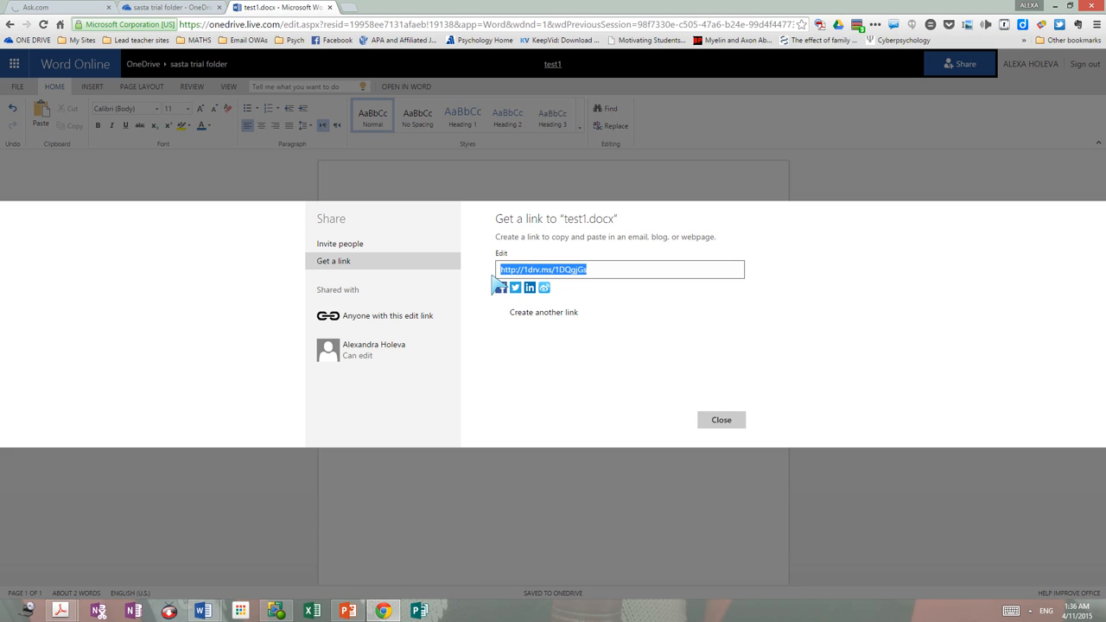
{"action": "left_click", "coordinate": [734, 421]}
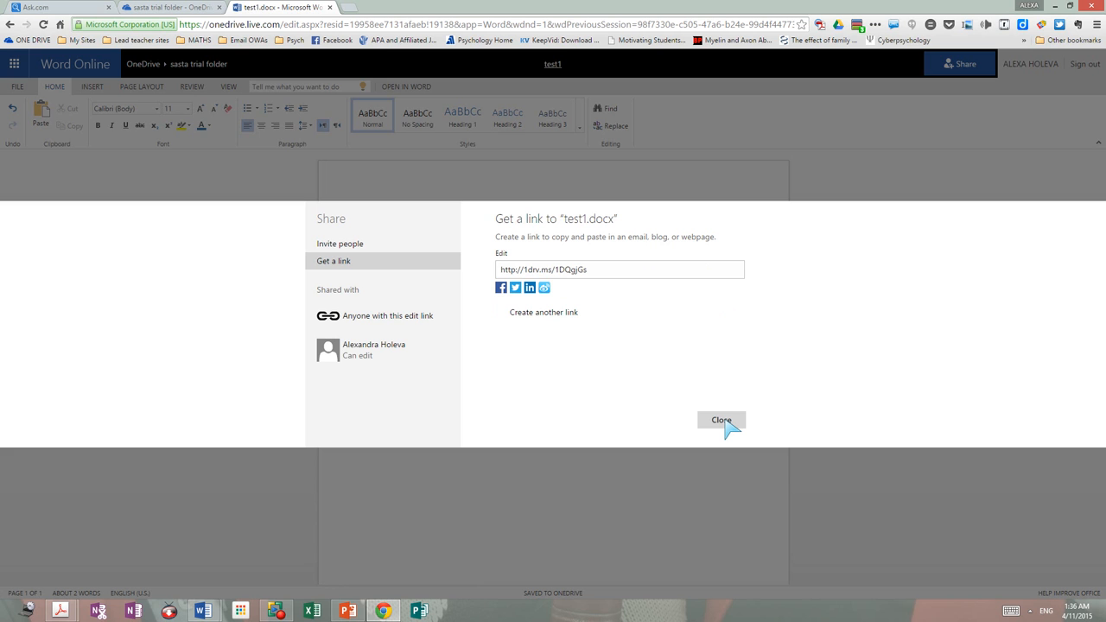
{"action": "left_click", "coordinate": [728, 421]}
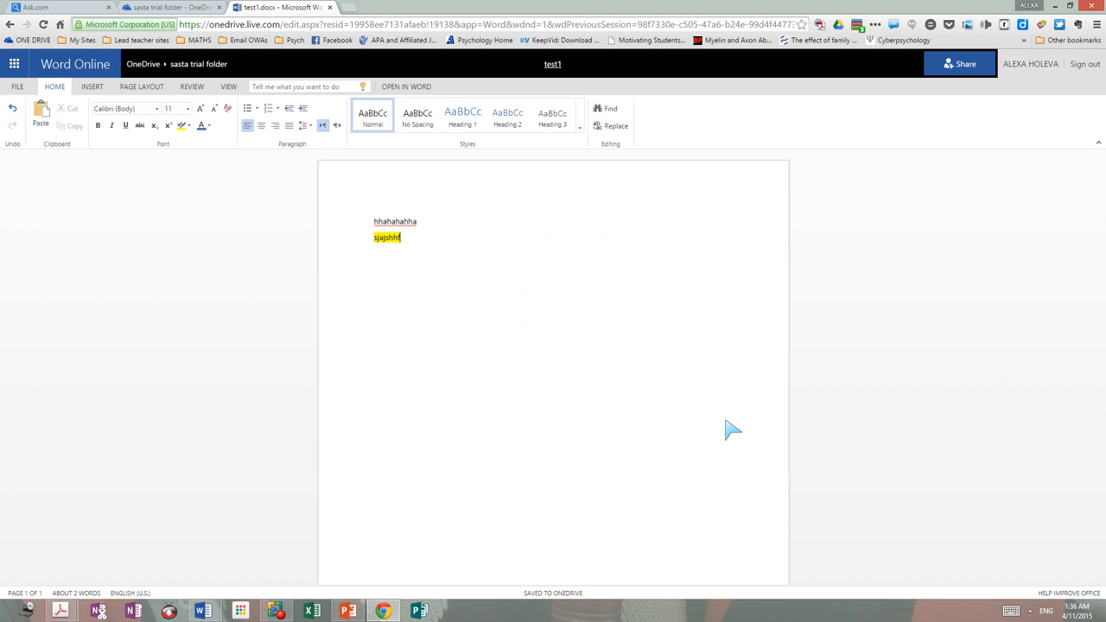
Step: Paste the shortened share link on a new line below sjajshhf
{"action": "right_click", "coordinate": [421, 238]}
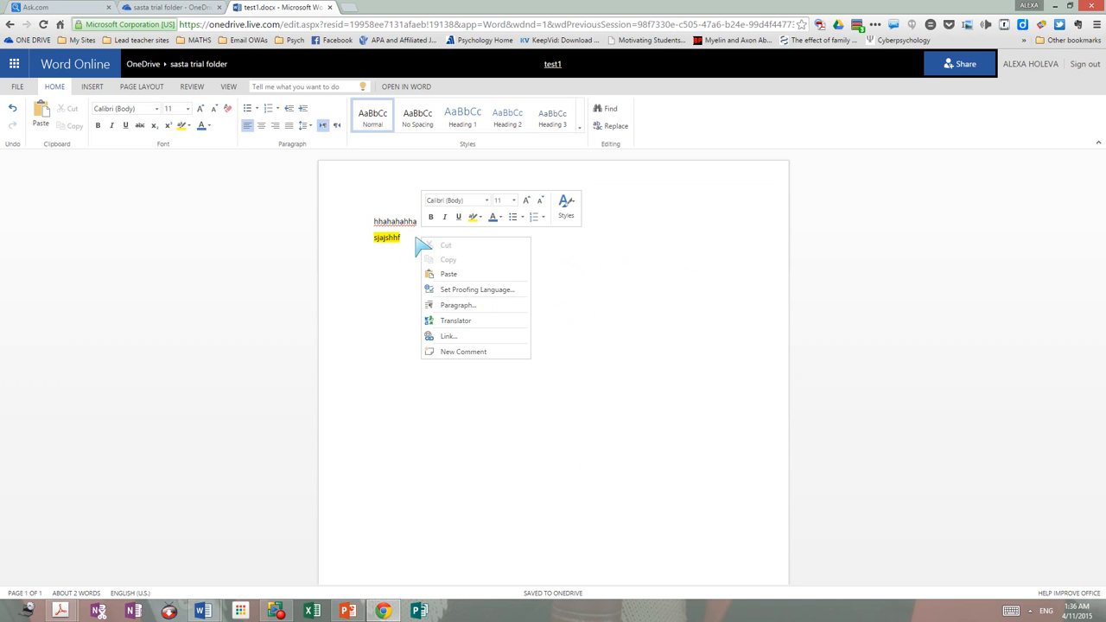
{"action": "left_click", "coordinate": [383, 307]}
{"action": "key", "text": "Return"}
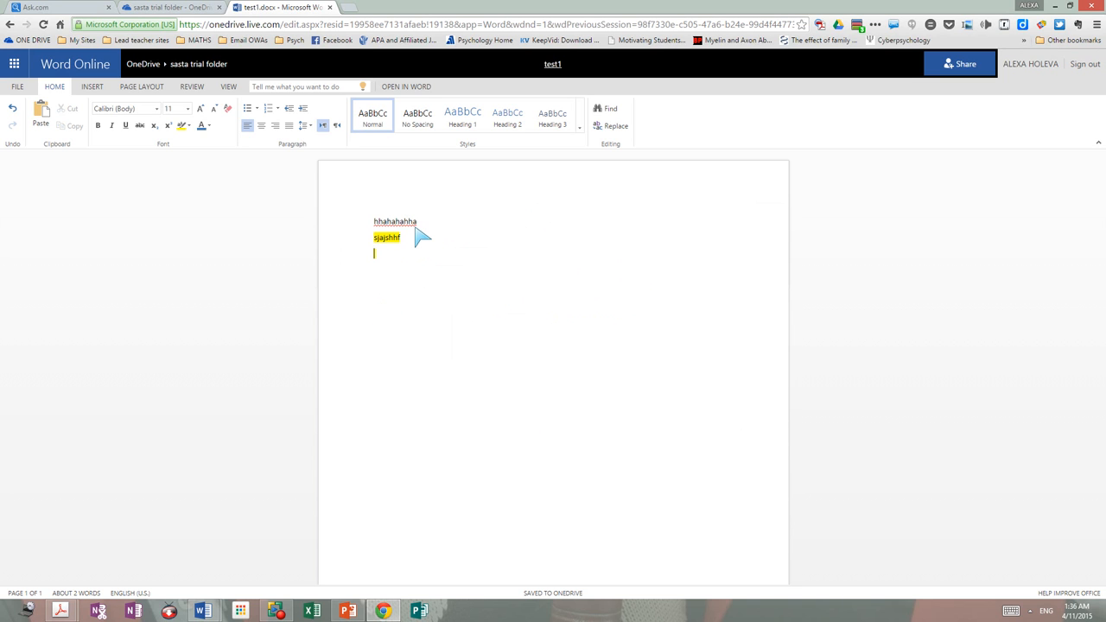
{"action": "key", "text": "ctrl+v"}
{"action": "key", "text": "Return"}
{"action": "key", "text": "ctrl+minus"}
{"action": "key", "text": "ctrl+minus"}
{"action": "key", "text": "ctrl+minus"}
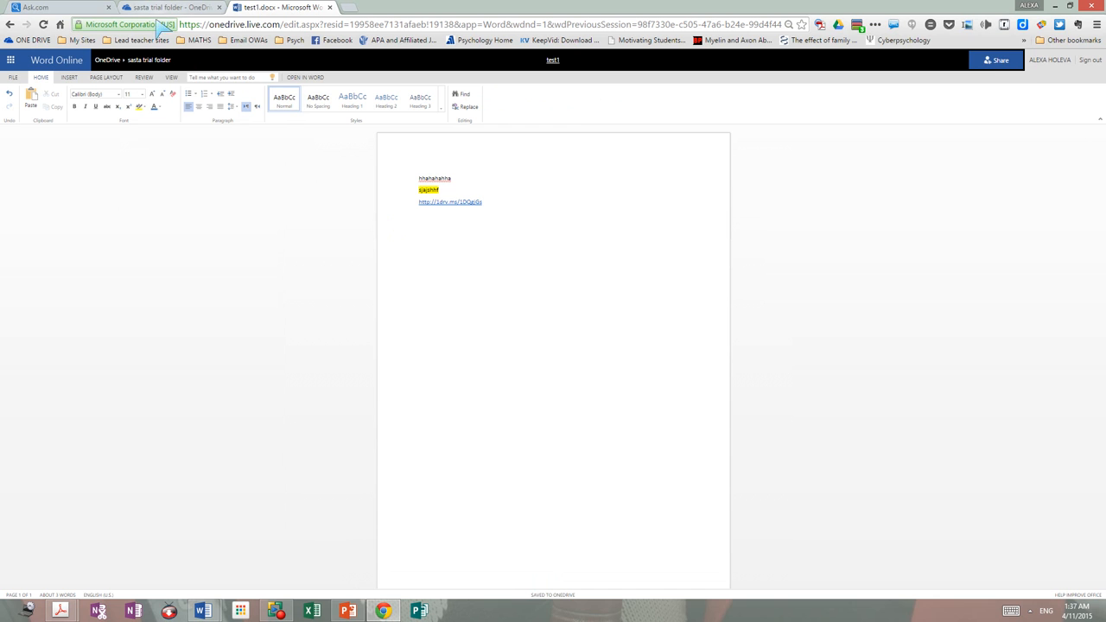
{"action": "left_click", "coordinate": [176, 7]}
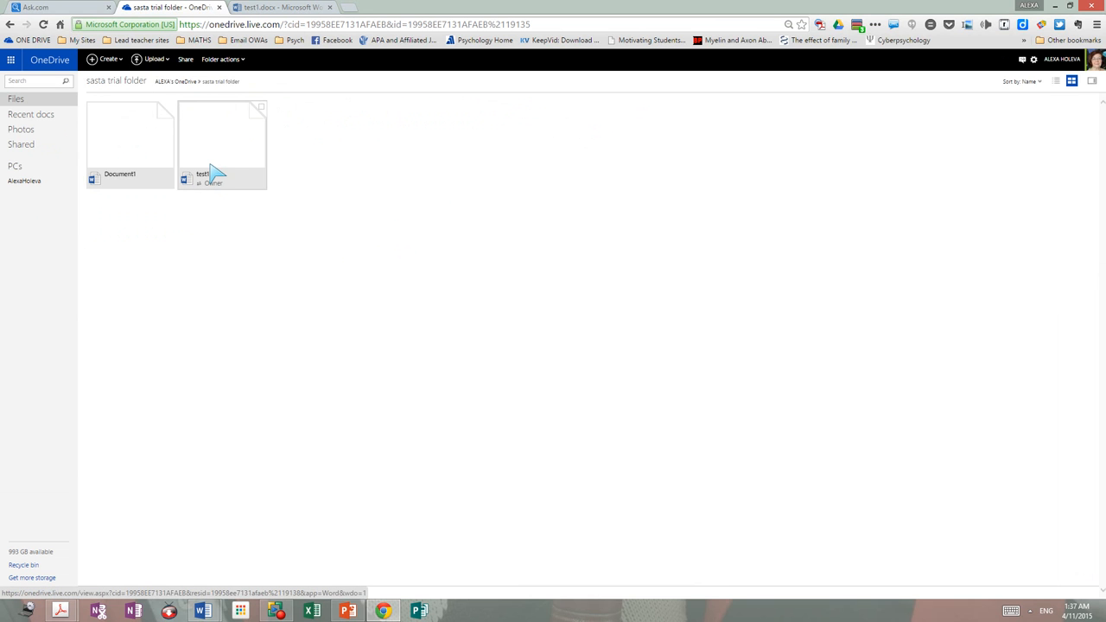
Step: Create a new PowerPoint presentation in the sasta trial folder from OneDrive's Create menu
{"action": "left_click", "coordinate": [121, 62]}
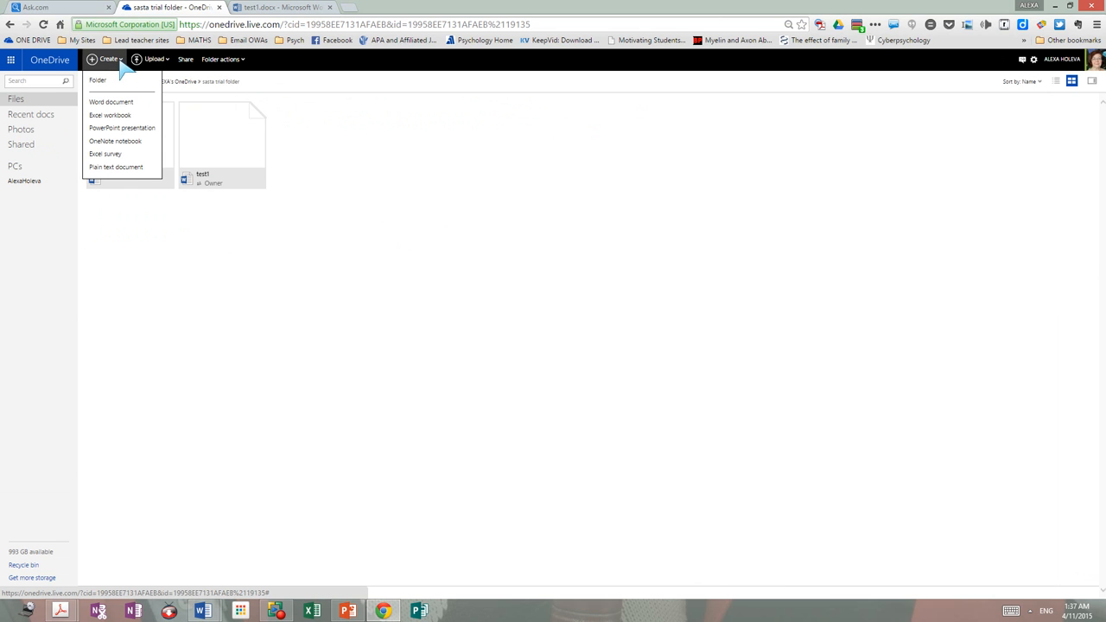
{"action": "left_click", "coordinate": [115, 129]}
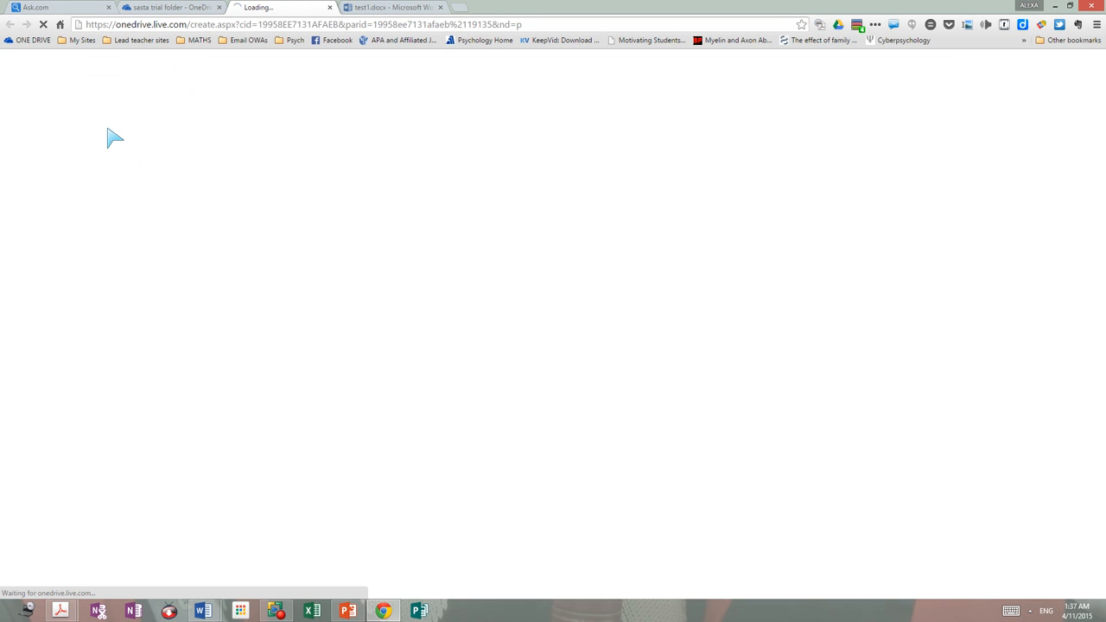
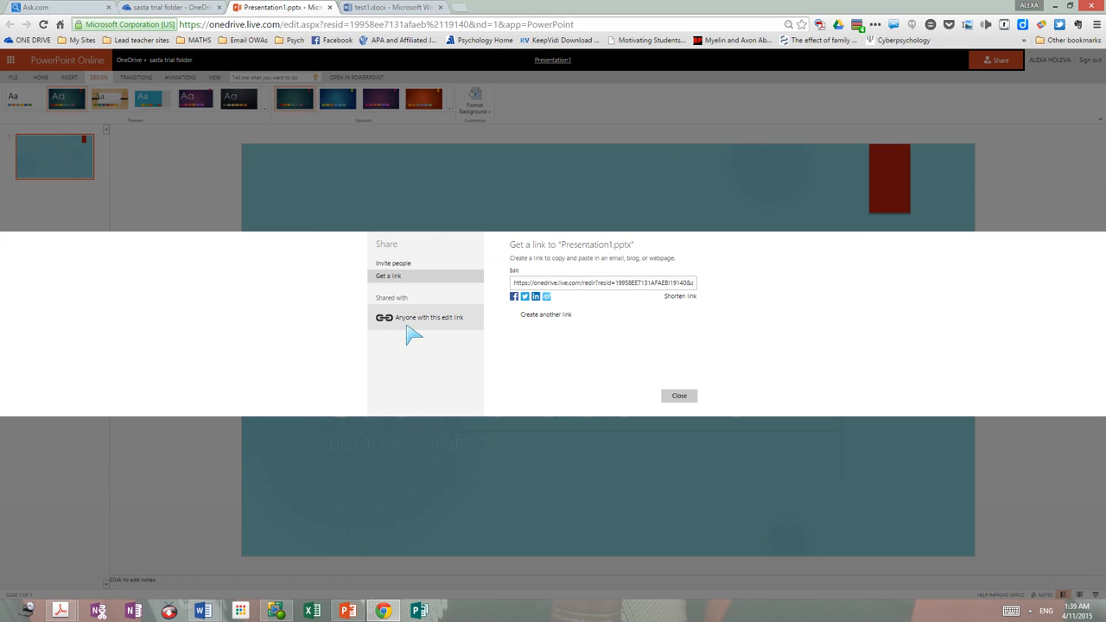
Step: Shorten Presentation1's edit link and close the share dialog
{"action": "key", "text": "ctrl+plus"}
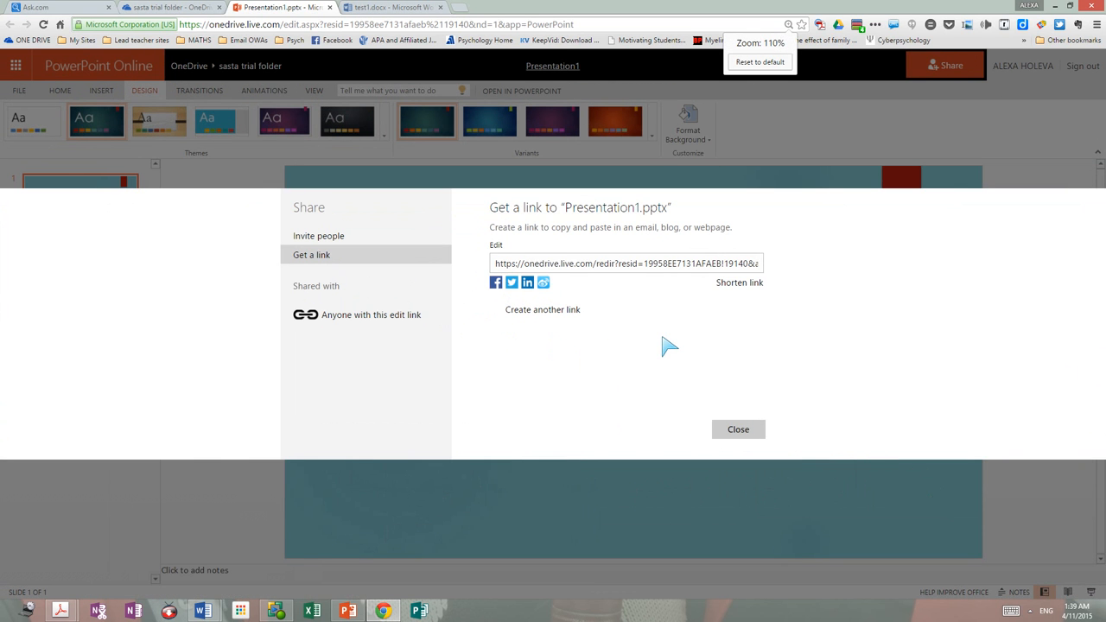
{"action": "left_click", "coordinate": [733, 285]}
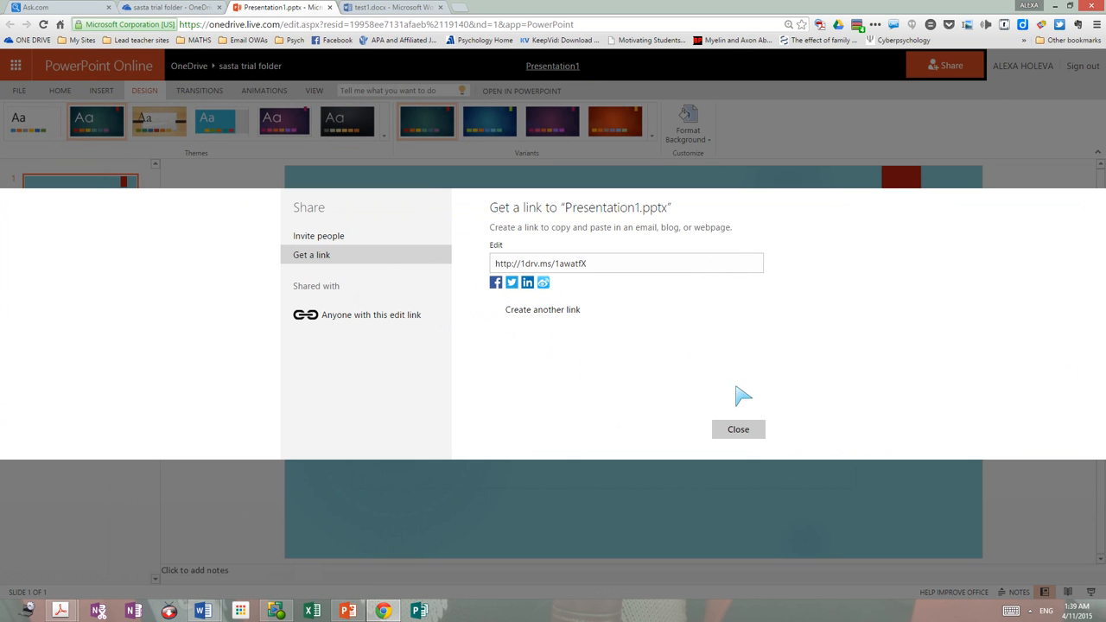
{"action": "left_click", "coordinate": [737, 429]}
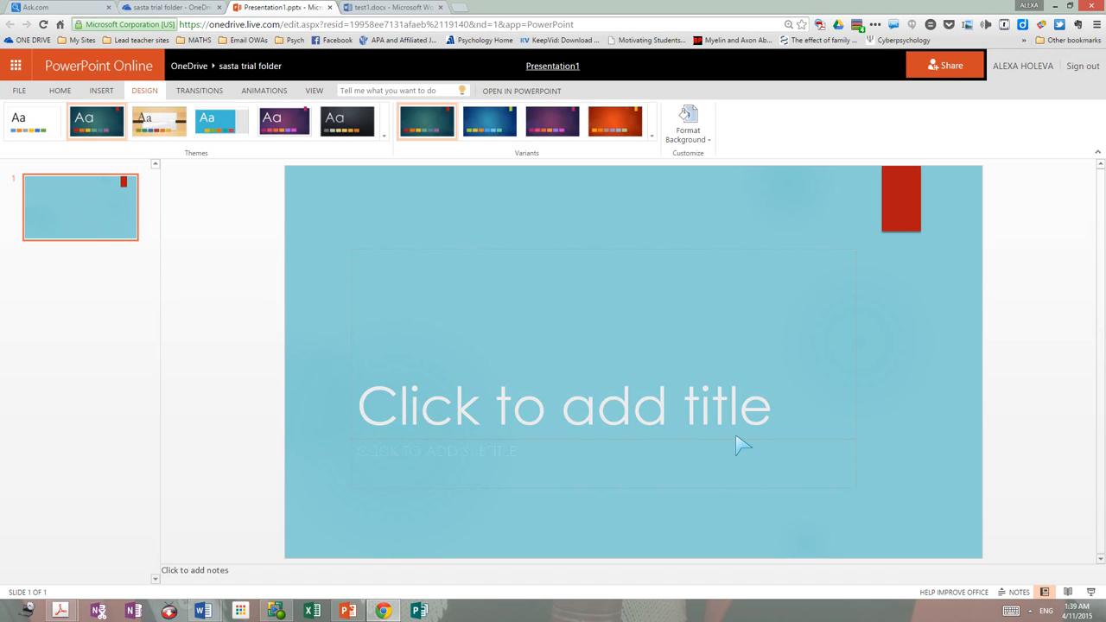
Step: Save a copy of the presentation to the sasta trial folder as Presentationtest
{"action": "left_click", "coordinate": [19, 90]}
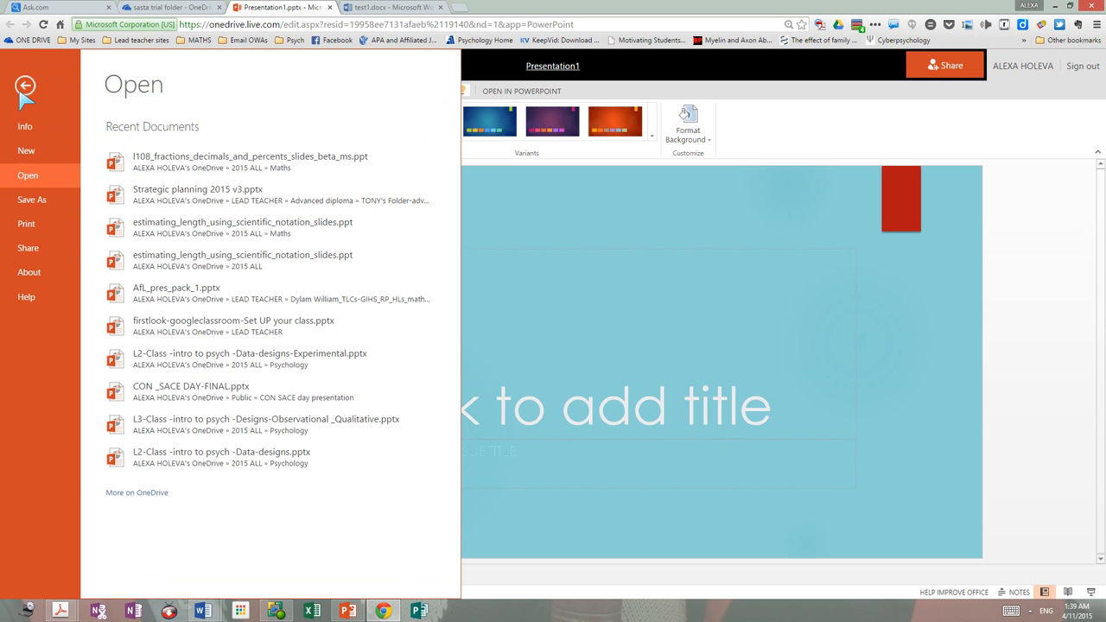
{"action": "left_click", "coordinate": [31, 200]}
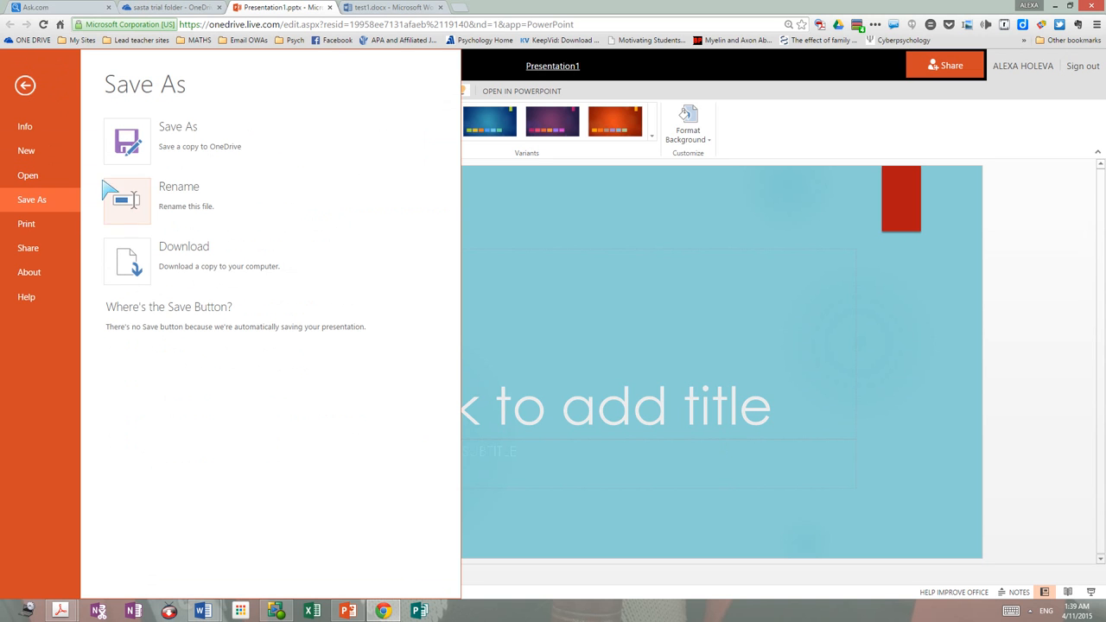
{"action": "left_click", "coordinate": [138, 134]}
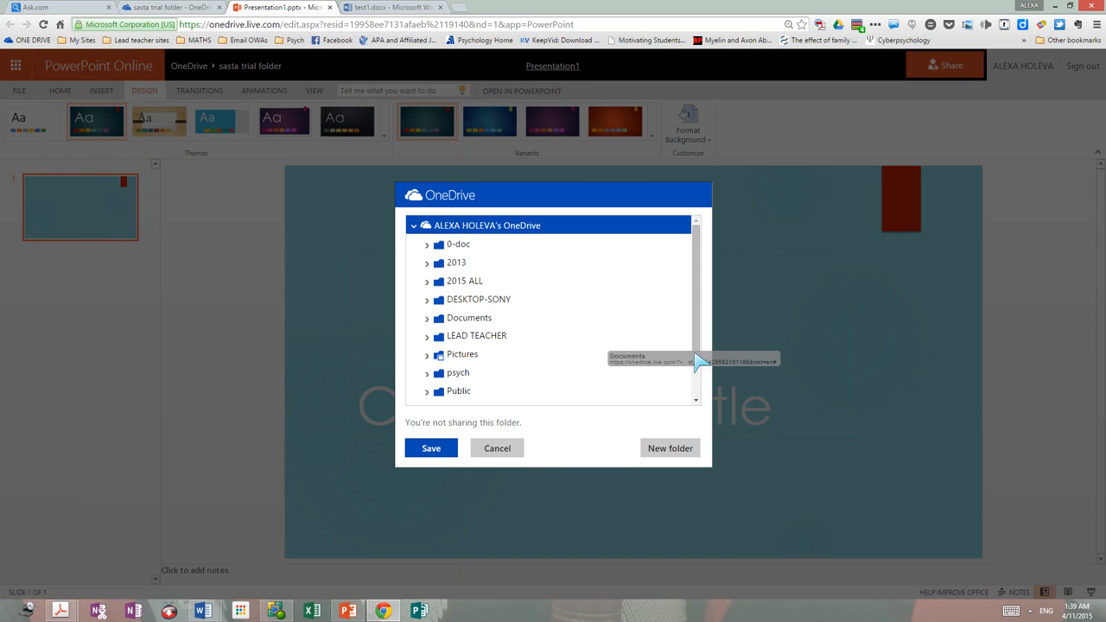
{"action": "left_click_drag", "start_coordinate": [700, 346], "coordinate": [699, 375]}
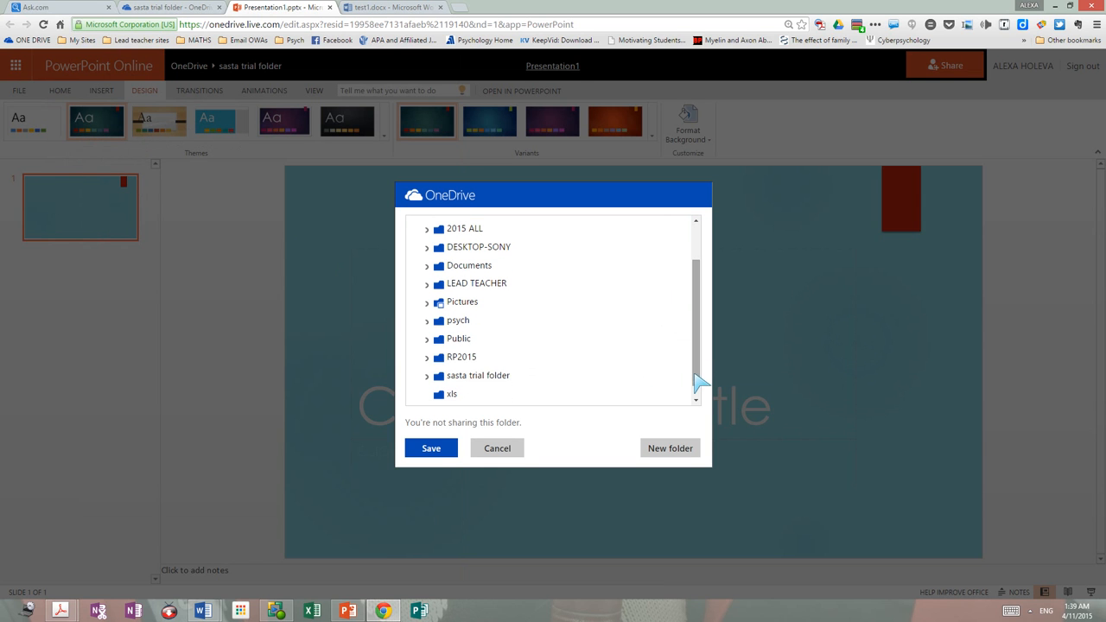
{"action": "left_click", "coordinate": [489, 389]}
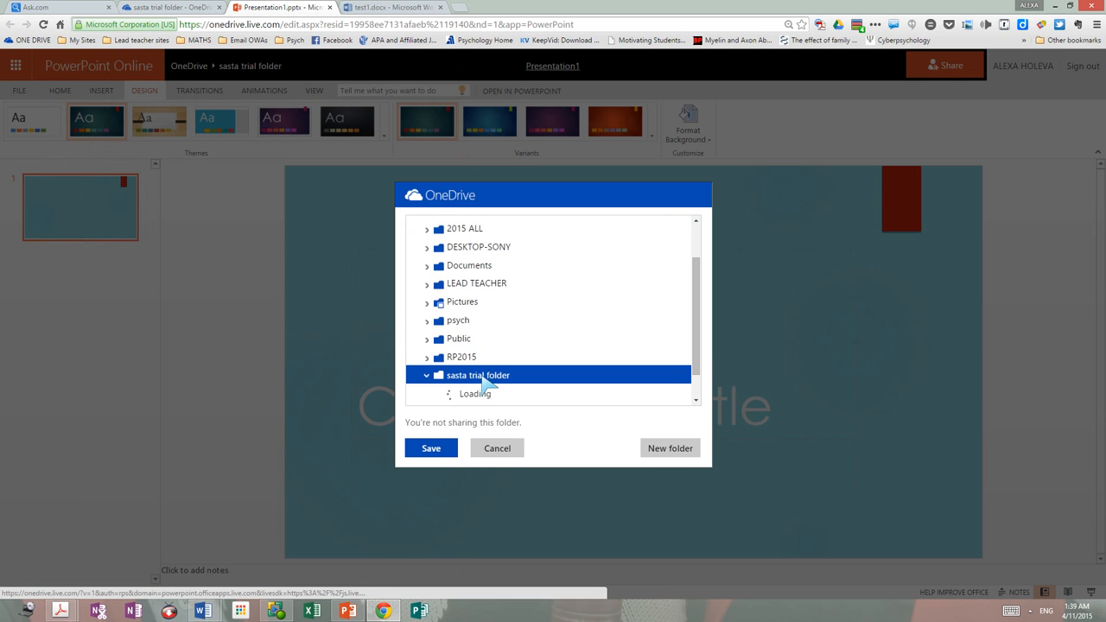
{"action": "left_click", "coordinate": [431, 448]}
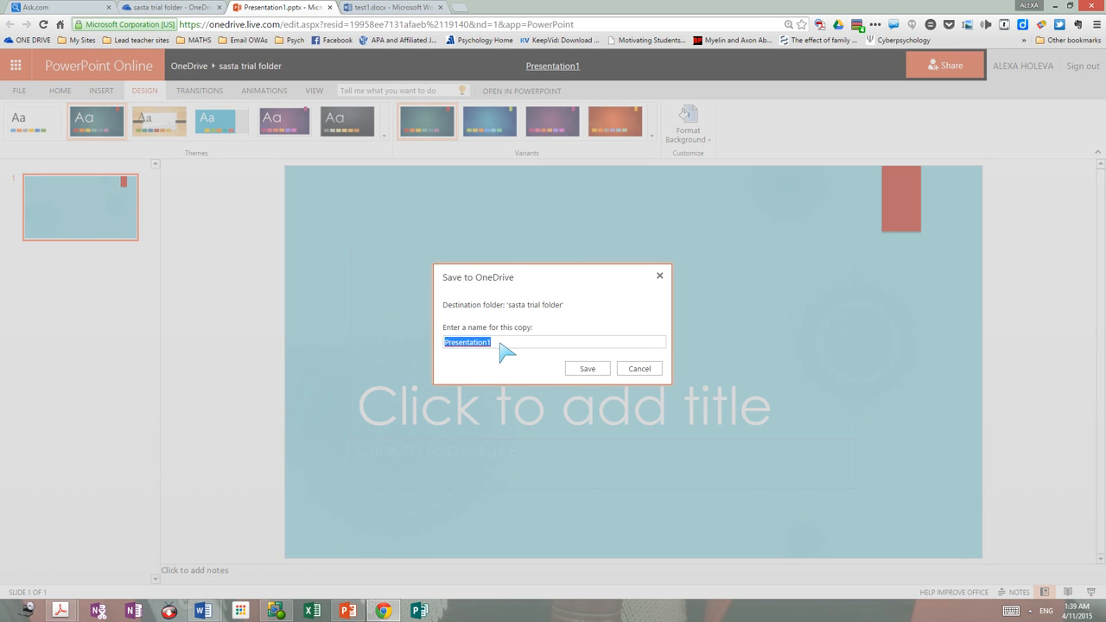
{"action": "left_click", "coordinate": [500, 343]}
{"action": "type", "text": "test"}
{"action": "key", "text": "Return"}
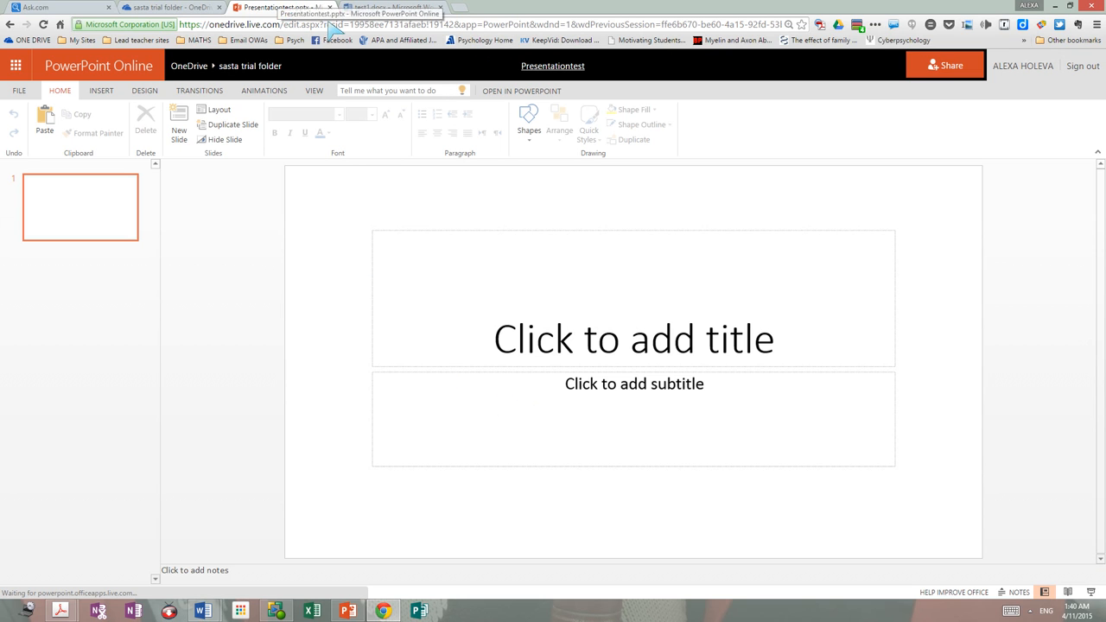
Step: Open Google Drive's My Drive in a new tab via the My Sites bookmark, continuing with the chosen account
{"action": "left_click", "coordinate": [464, 11]}
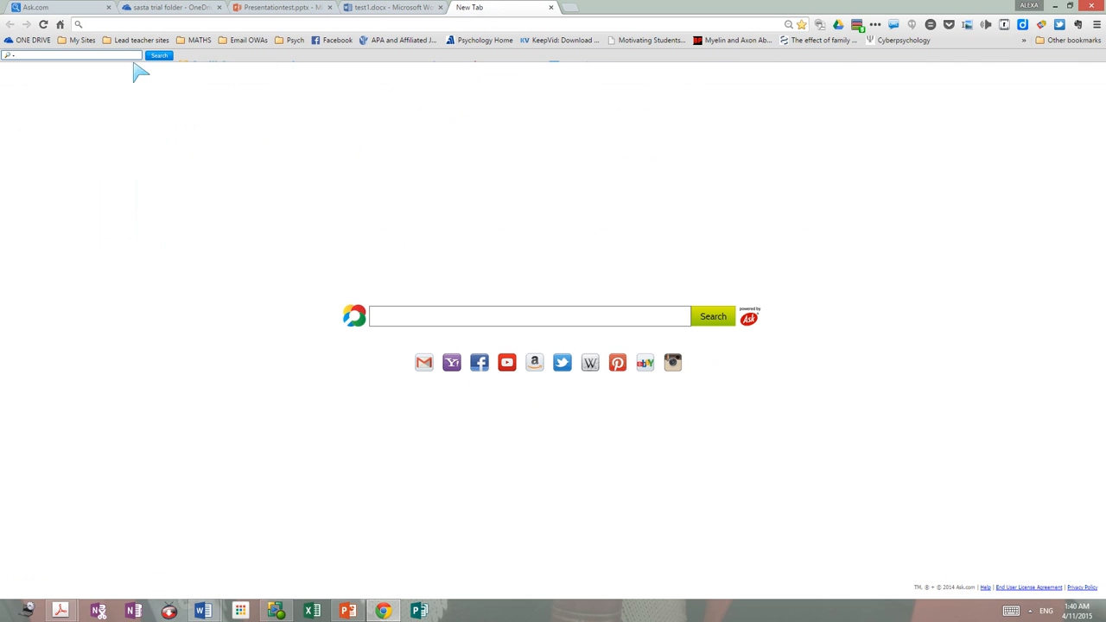
{"action": "left_click", "coordinate": [85, 43]}
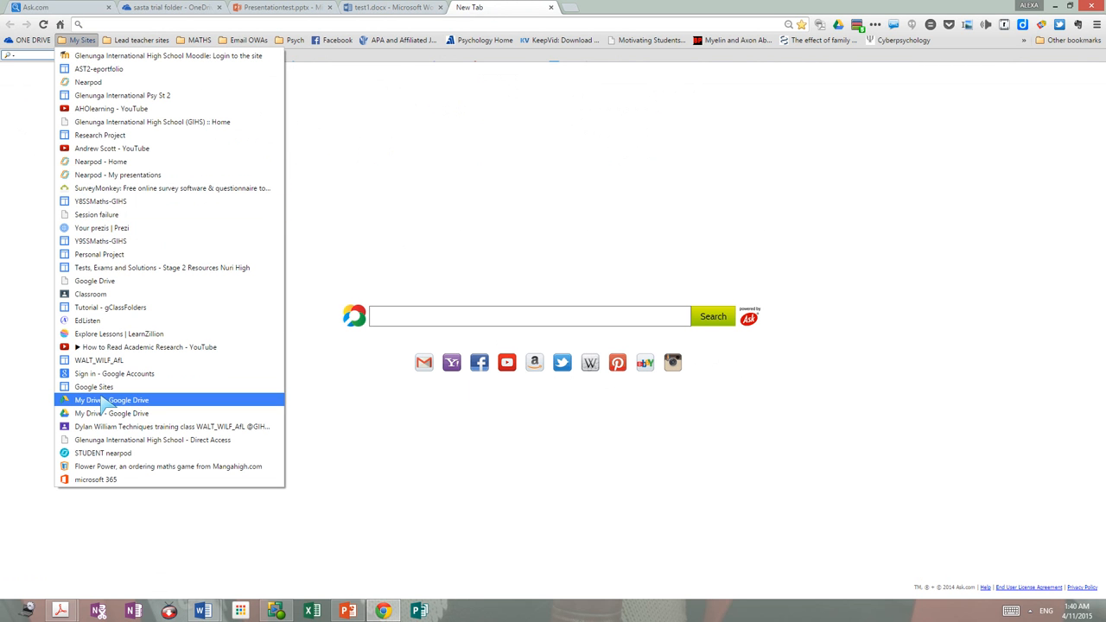
{"action": "left_click", "coordinate": [110, 401]}
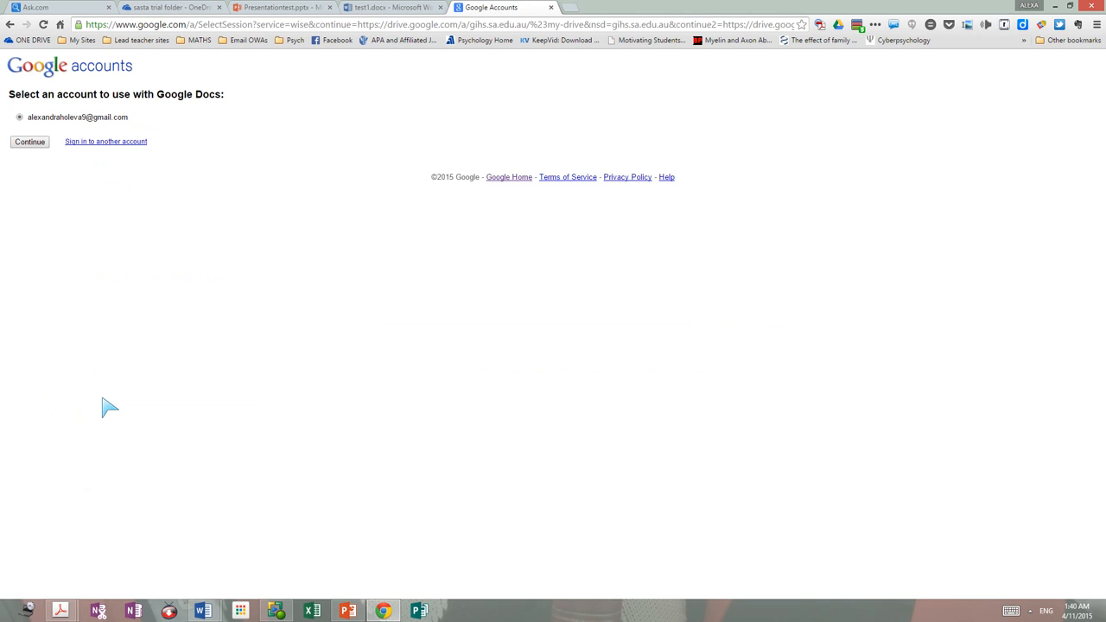
{"action": "left_click", "coordinate": [23, 145]}
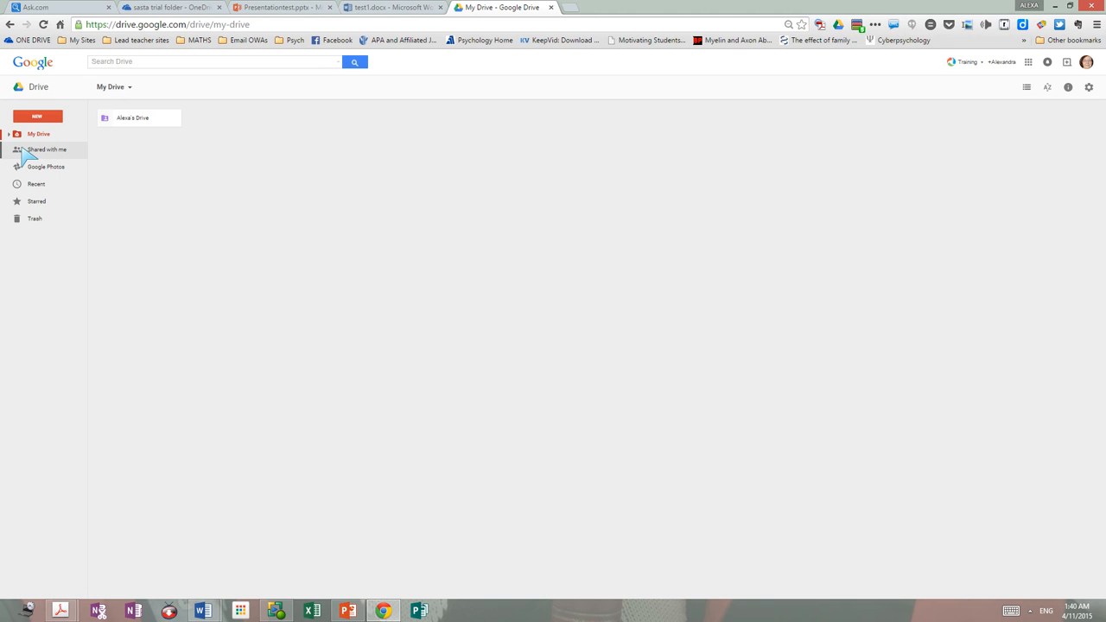
Step: Create a folder named 'sasta folder' in My Drive and open it
{"action": "left_click", "coordinate": [54, 136]}
{"action": "left_click", "coordinate": [45, 119]}
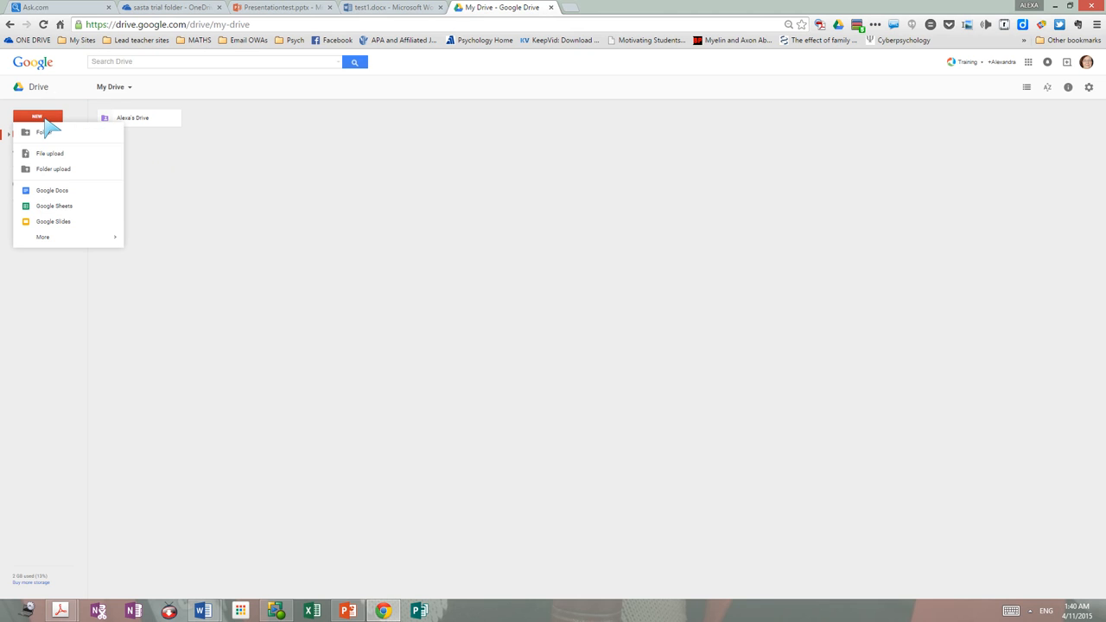
{"action": "left_click", "coordinate": [48, 137]}
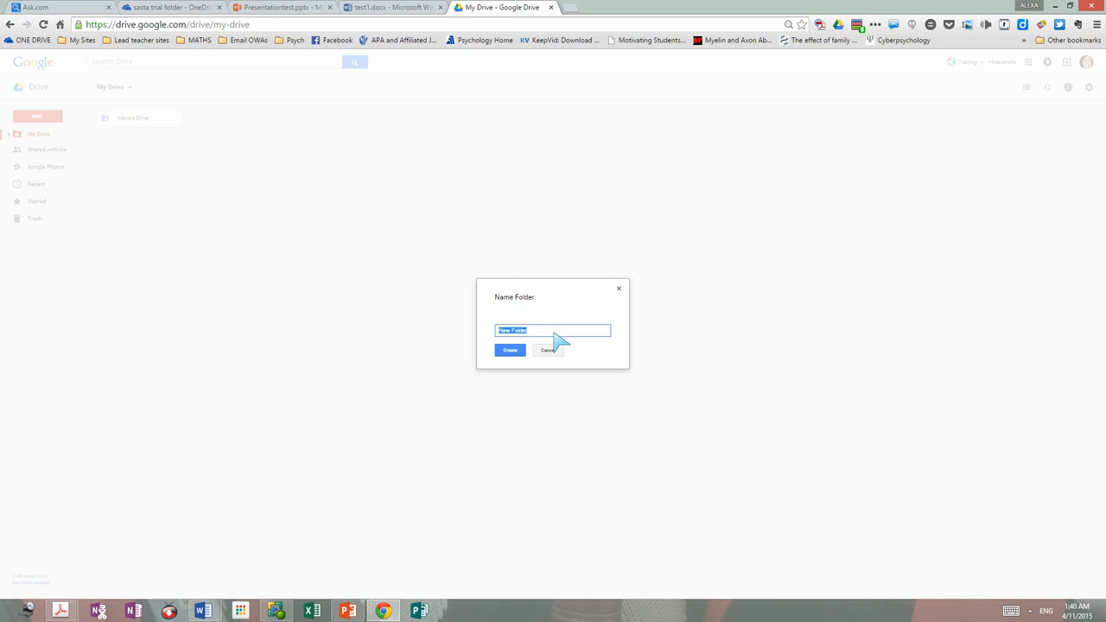
{"action": "left_click_drag", "start_coordinate": [543, 333], "coordinate": [480, 334]}
{"action": "key", "text": "Return"}
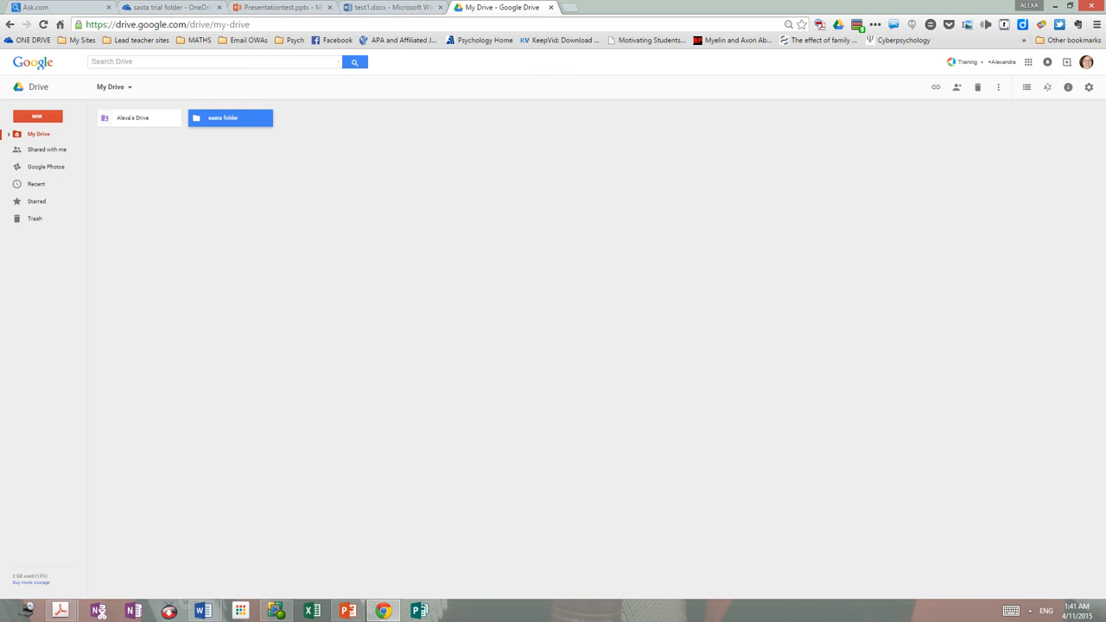
{"action": "scroll", "coordinate": [634, 437], "scroll_direction": "down", "scroll_amount": 7}
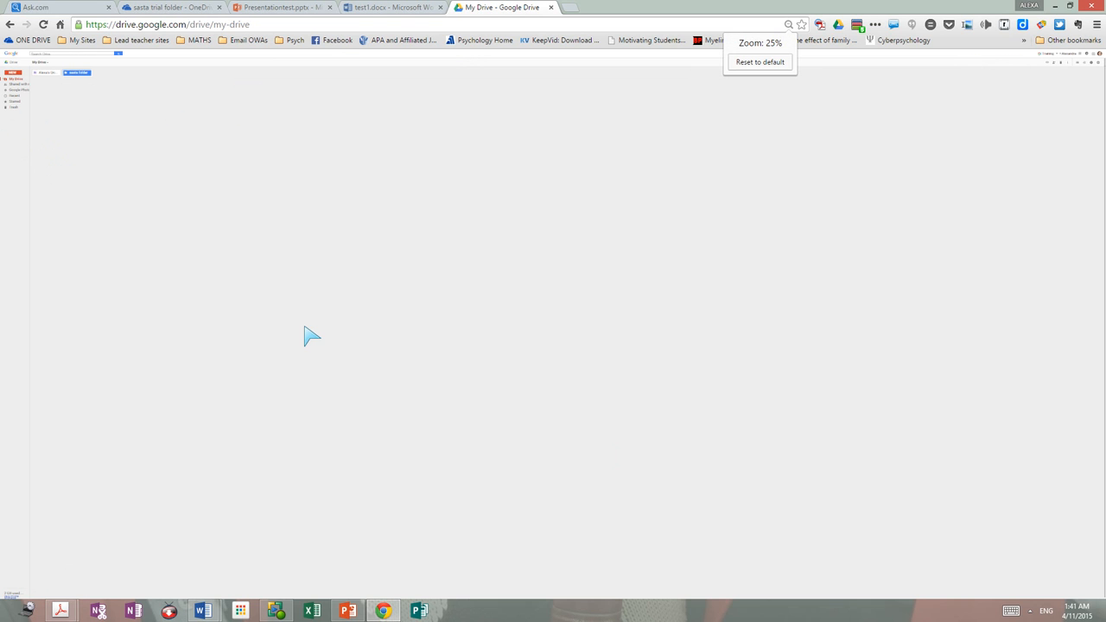
{"action": "scroll", "coordinate": [311, 336], "scroll_direction": "up", "scroll_amount": 7}
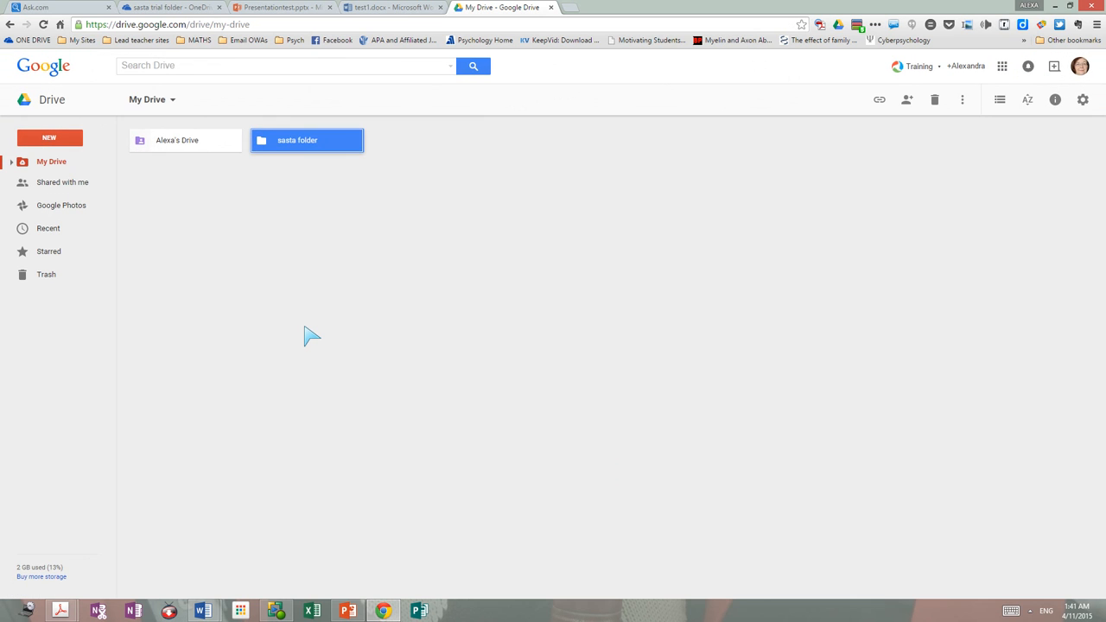
{"action": "double_click", "coordinate": [327, 142]}
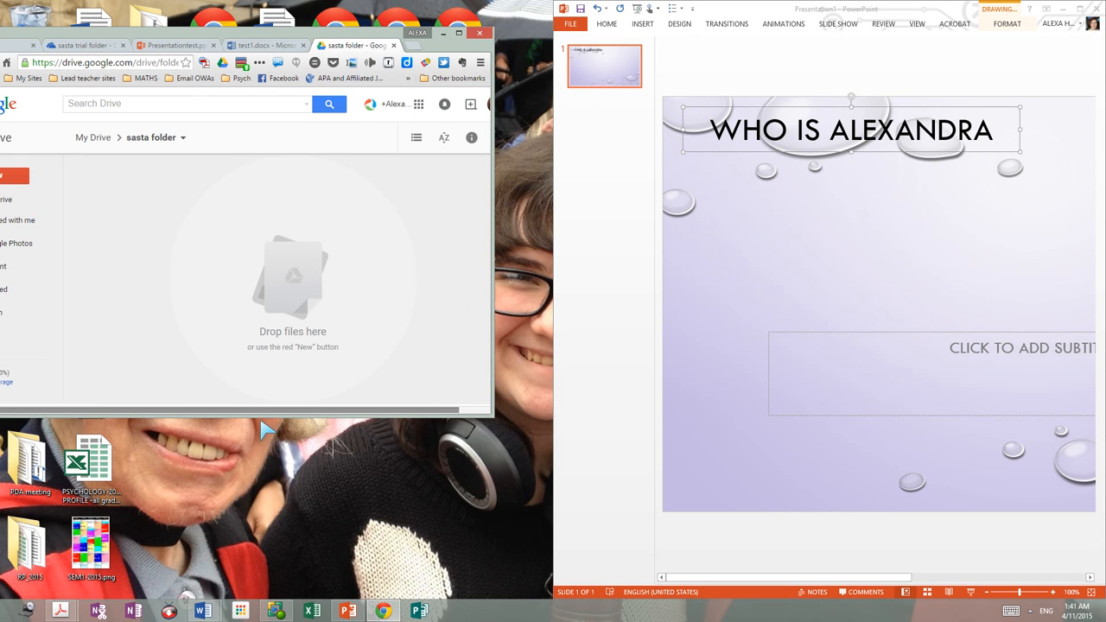
Step: Upload the psychology student profile spreadsheet into sasta folder and start a new Google Doc
{"action": "left_click_drag", "start_coordinate": [100, 462], "coordinate": [220, 294]}
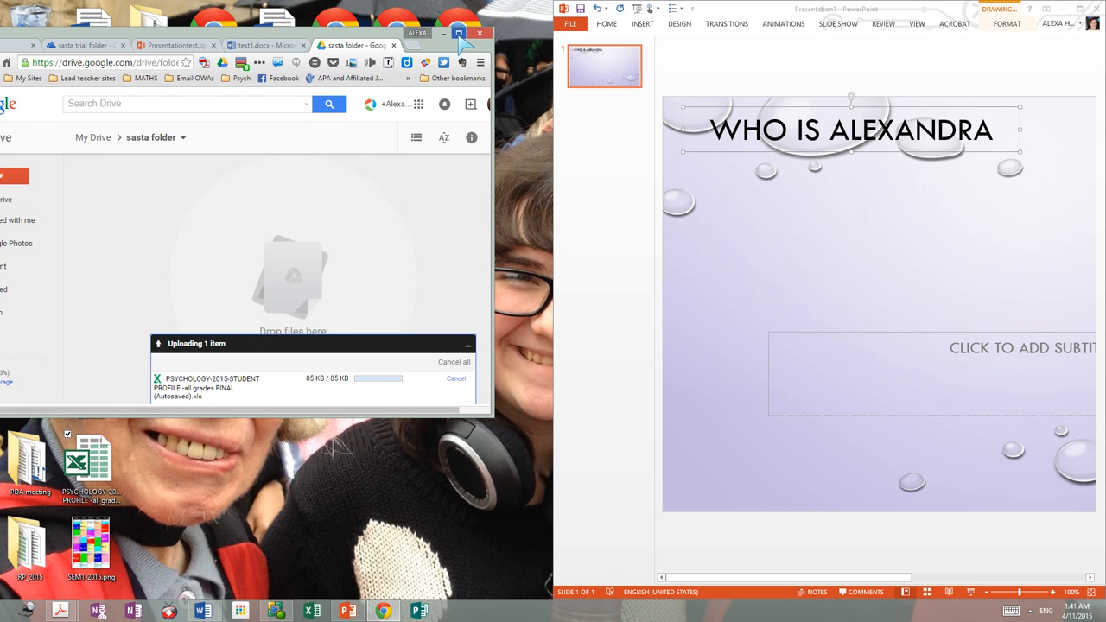
{"action": "left_click", "coordinate": [459, 34]}
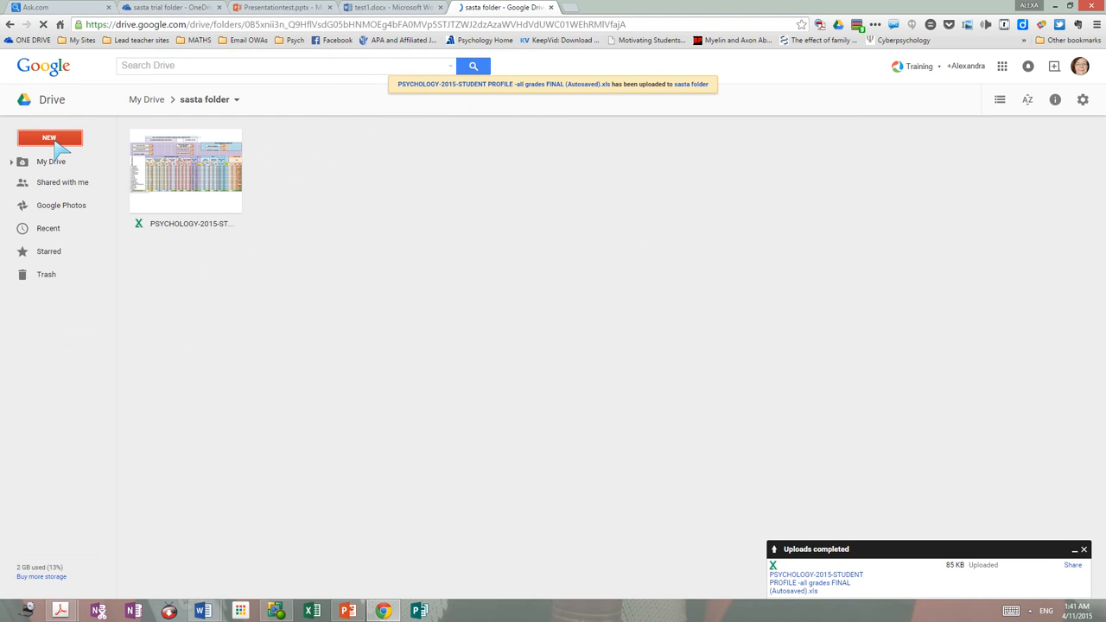
{"action": "left_click", "coordinate": [54, 139]}
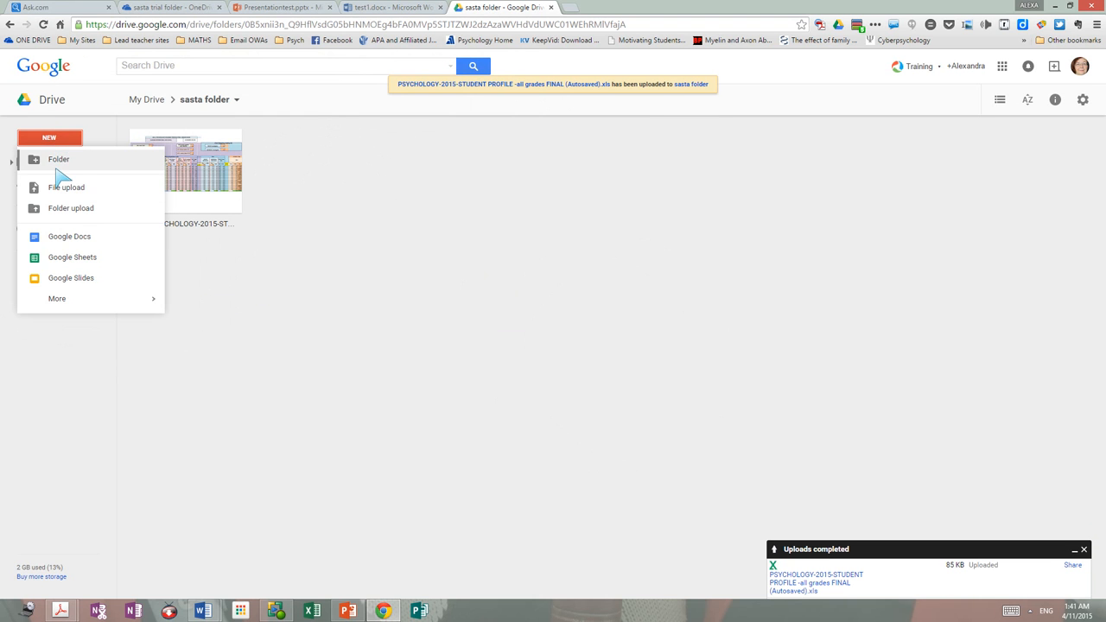
{"action": "left_click", "coordinate": [74, 241]}
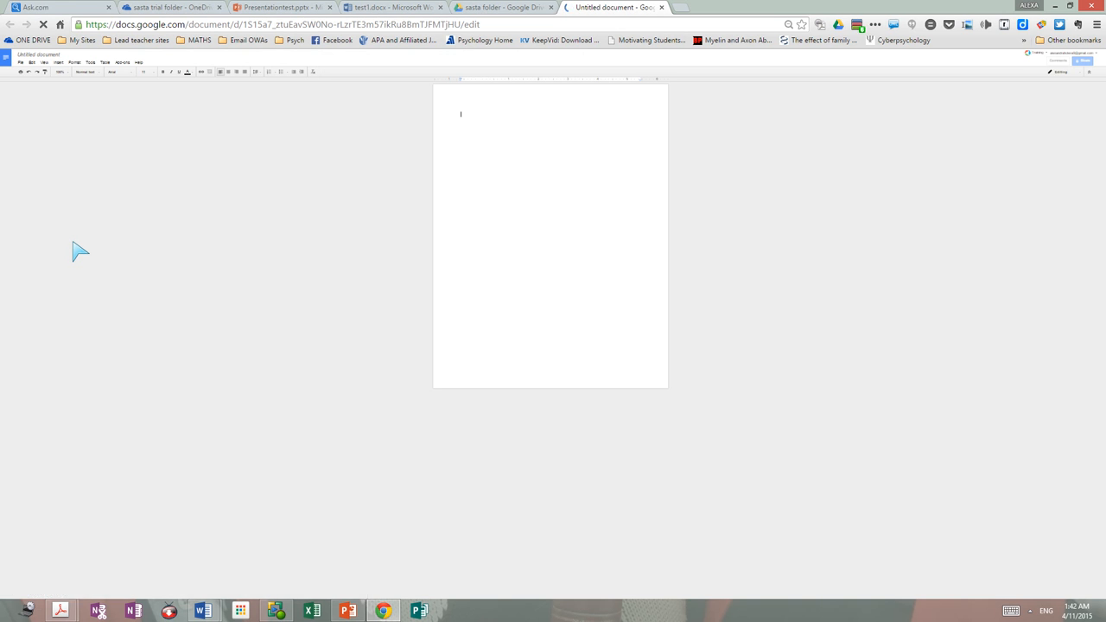
Step: Zoom the document to 110% and type ajsjsjsj
{"action": "key", "text": "ctrl+plus"}
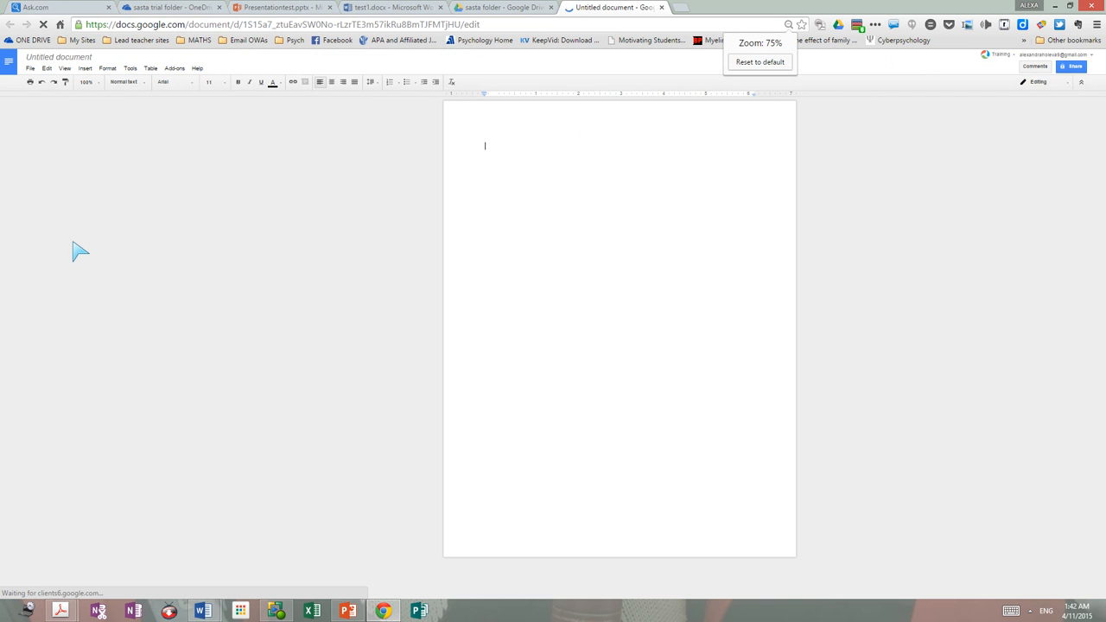
{"action": "key", "text": "ctrl+plus"}
{"action": "key", "text": "ctrl+plus"}
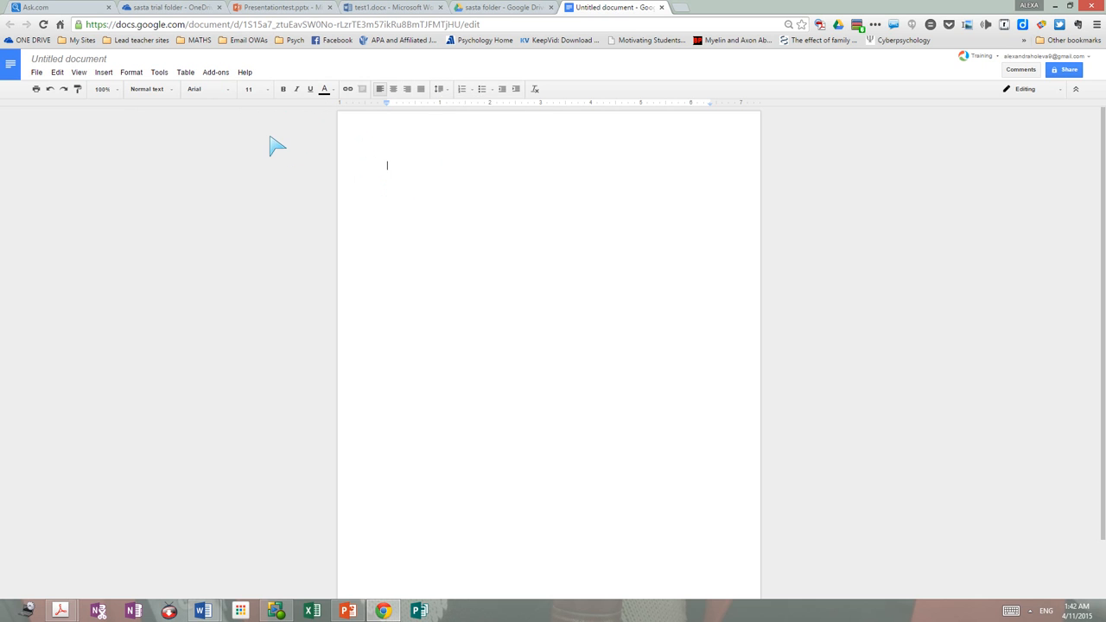
{"action": "key", "text": "ctrl+plus"}
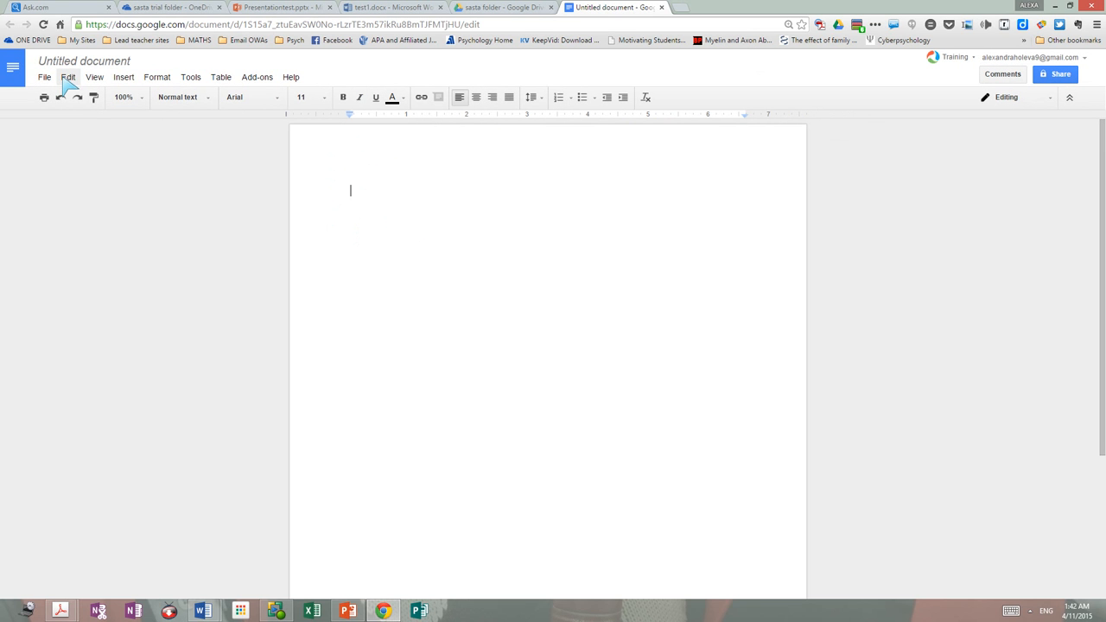
{"action": "left_click", "coordinate": [126, 77]}
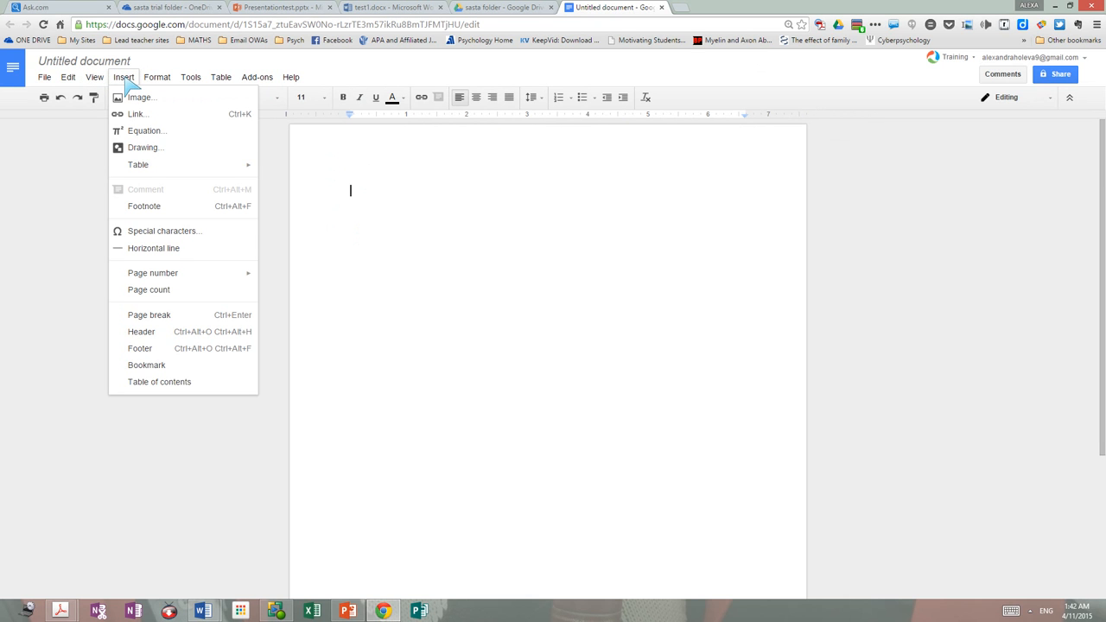
{"action": "left_click", "coordinate": [352, 202]}
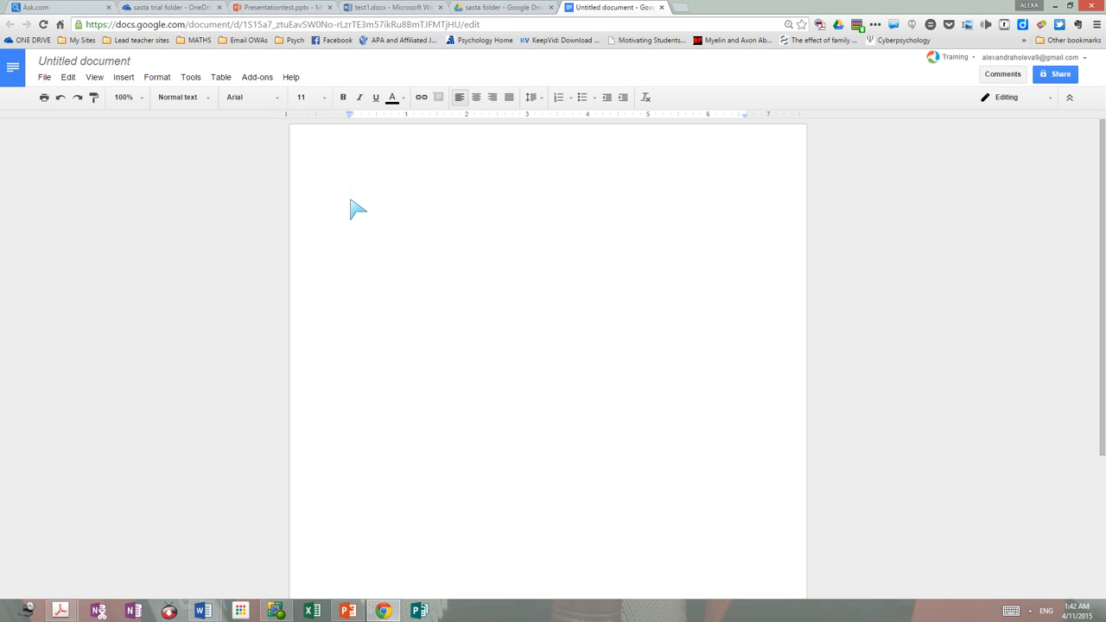
{"action": "type", "text": "ajsjsjsj"}
Step: Insert a 1 x 2 table below the text
{"action": "left_click", "coordinate": [123, 77]}
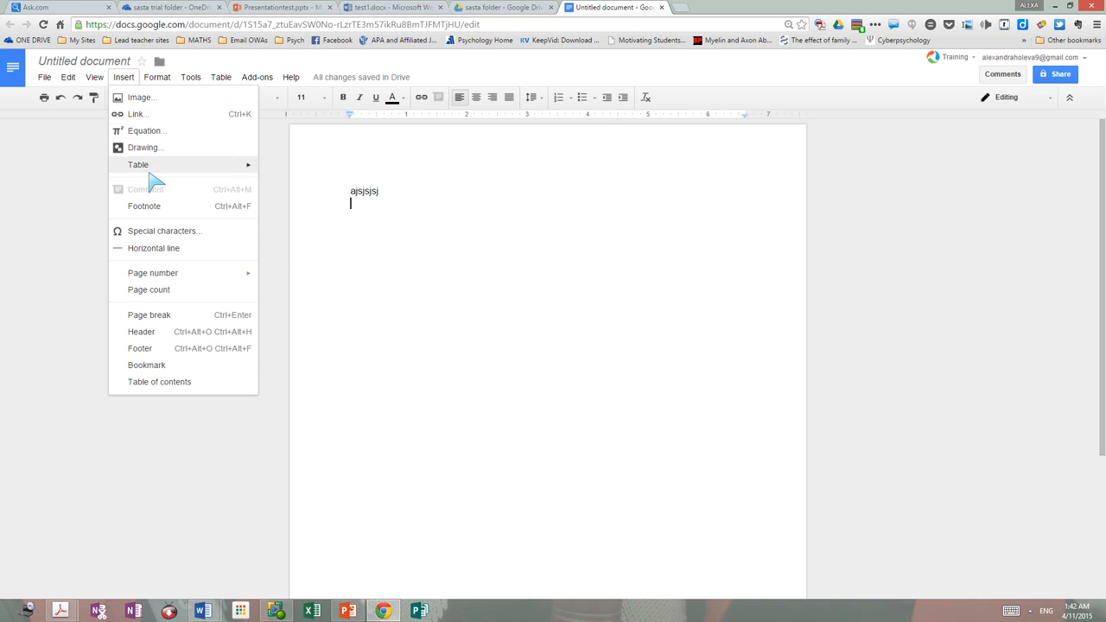
{"action": "mouse_move", "coordinate": [165, 172]}
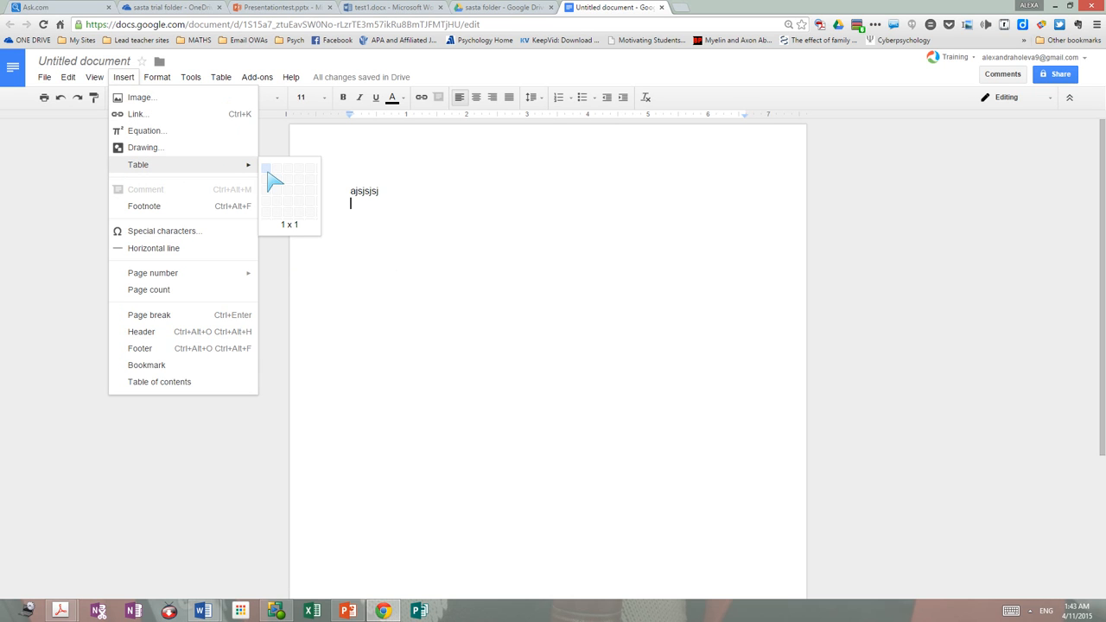
{"action": "left_click", "coordinate": [283, 173]}
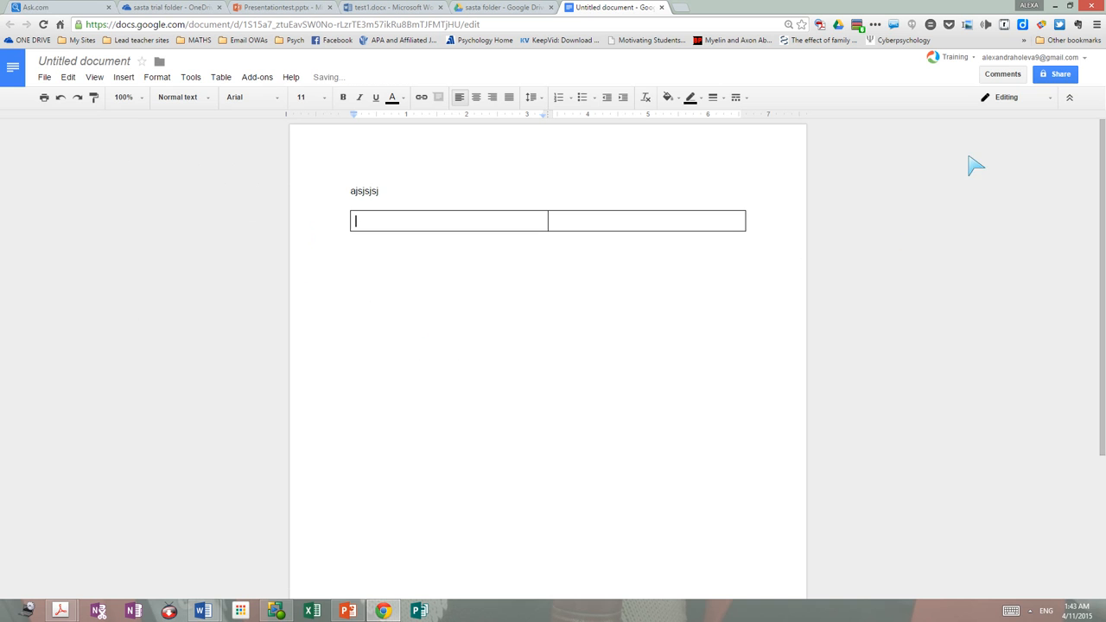
Step: Rename the document to 'test 1' when starting to share it
{"action": "left_click", "coordinate": [1056, 74]}
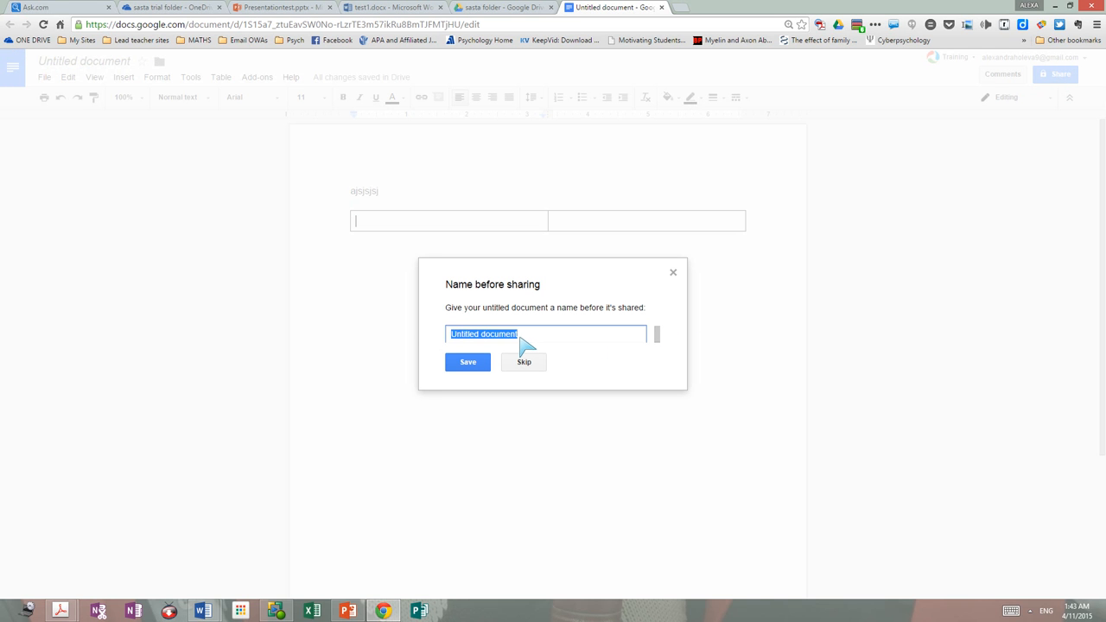
{"action": "mouse_move", "coordinate": [519, 338]}
{"action": "left_mouse_down"}
{"action": "mouse_move", "coordinate": [496, 336]}
{"action": "mouse_move", "coordinate": [520, 338]}
{"action": "left_mouse_up"}
{"action": "key", "text": "BackSpace"}
{"action": "type", "text": "test 1"}
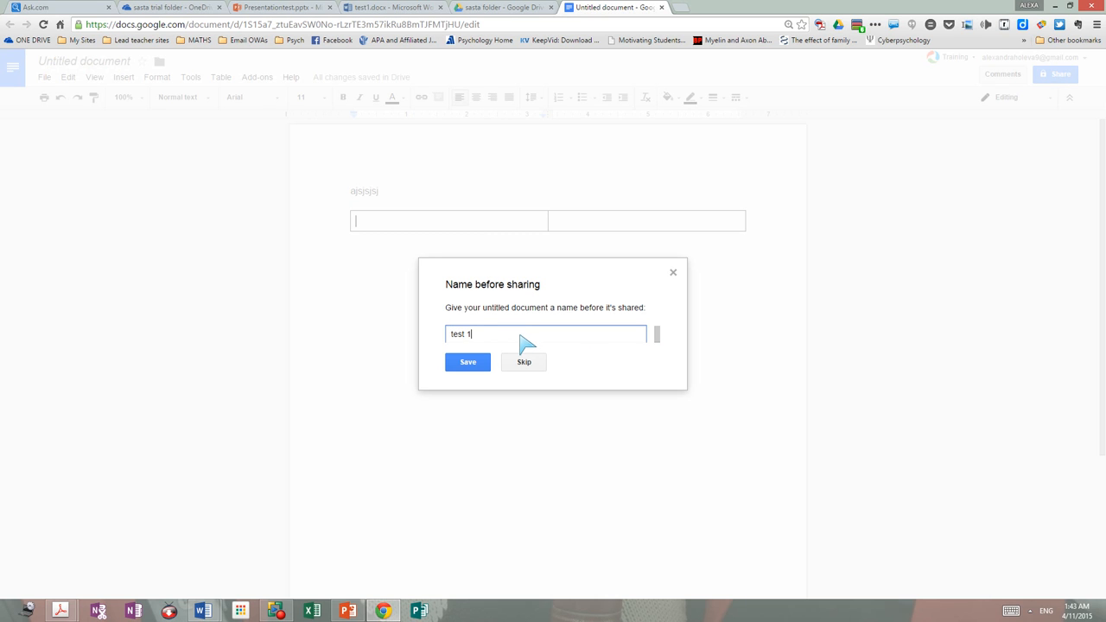
{"action": "left_click", "coordinate": [477, 366]}
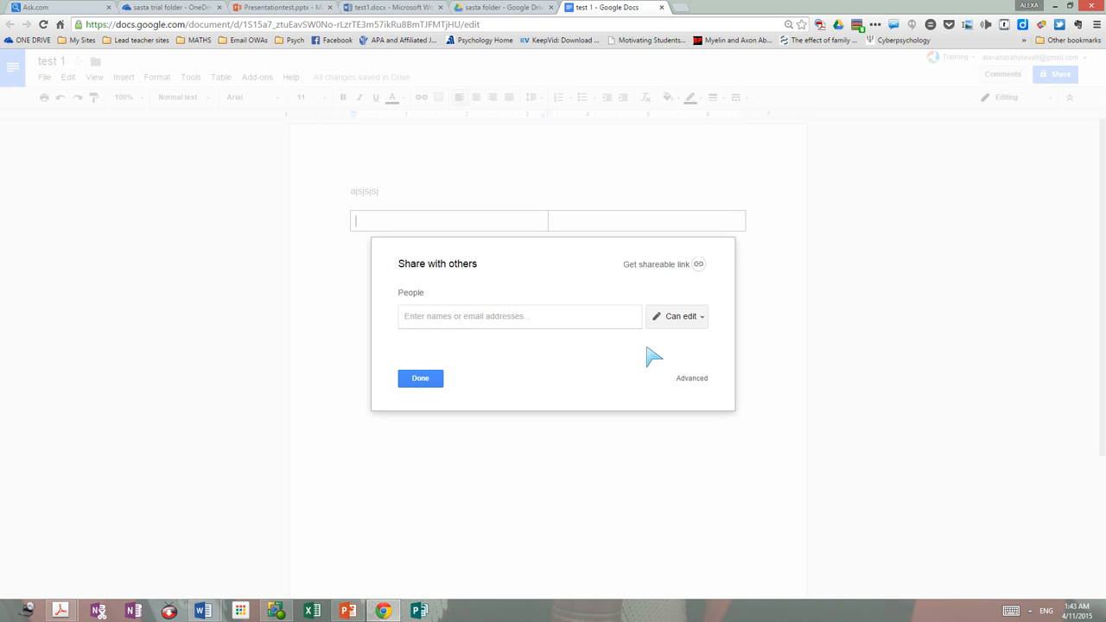
Step: Add the recipient by typing their name and picking the suggested address
{"action": "type", "text": "alex"}
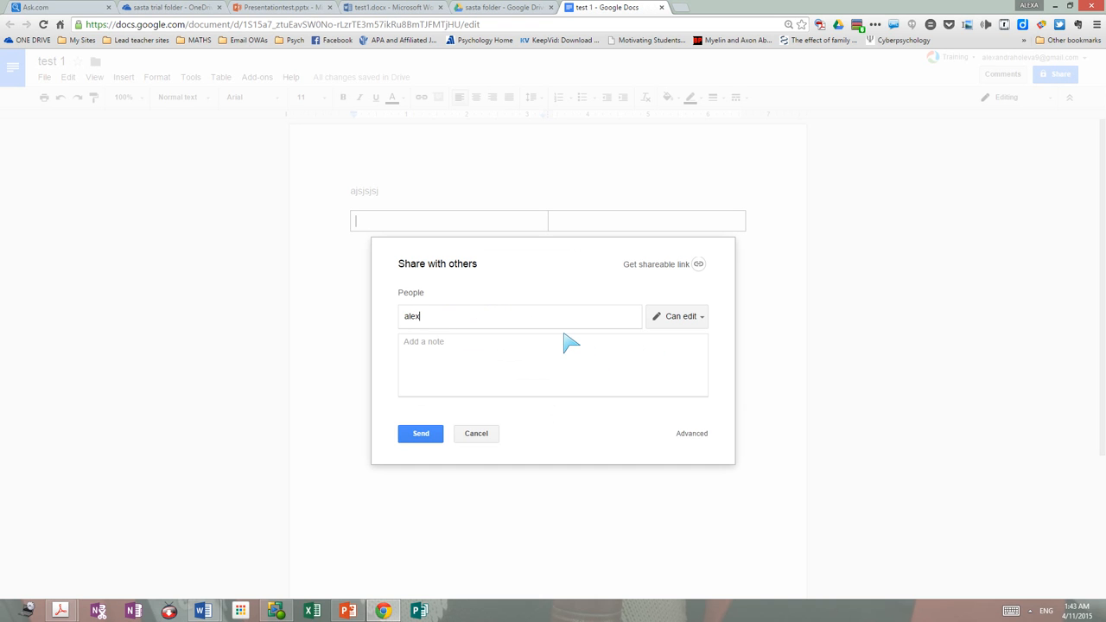
{"action": "type", "text": "andra"}
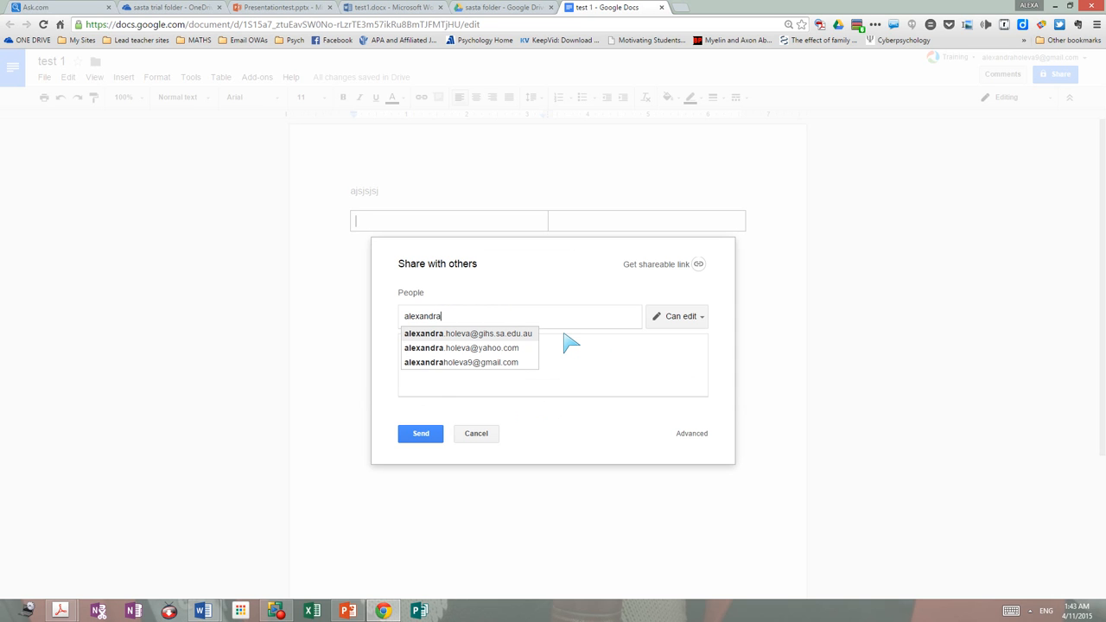
{"action": "key", "text": "ctrl+minus"}
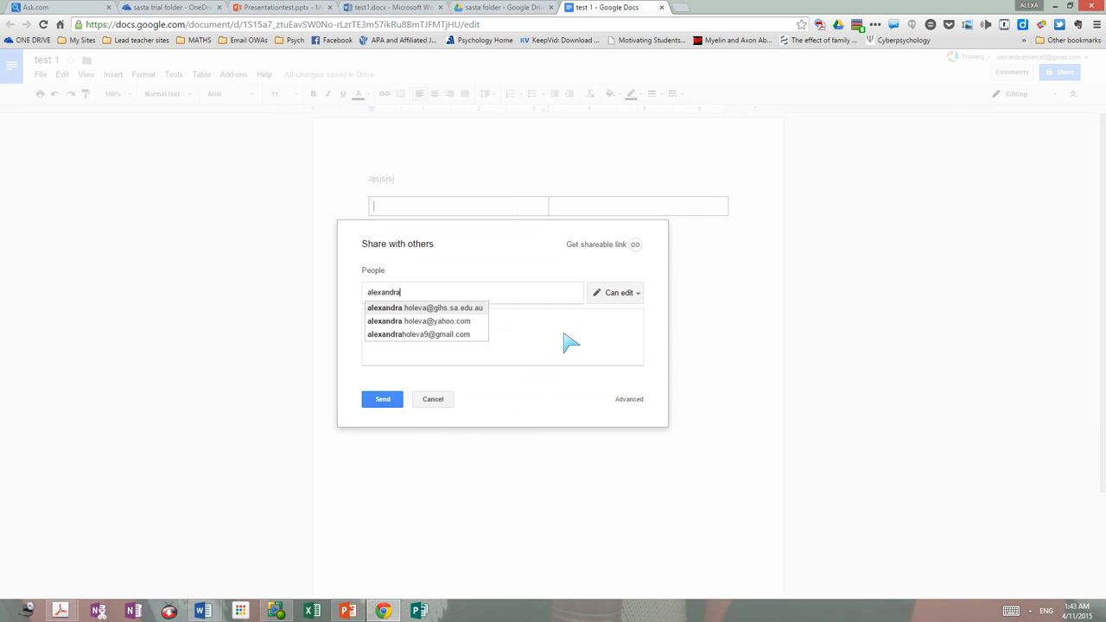
{"action": "left_click", "coordinate": [430, 309]}
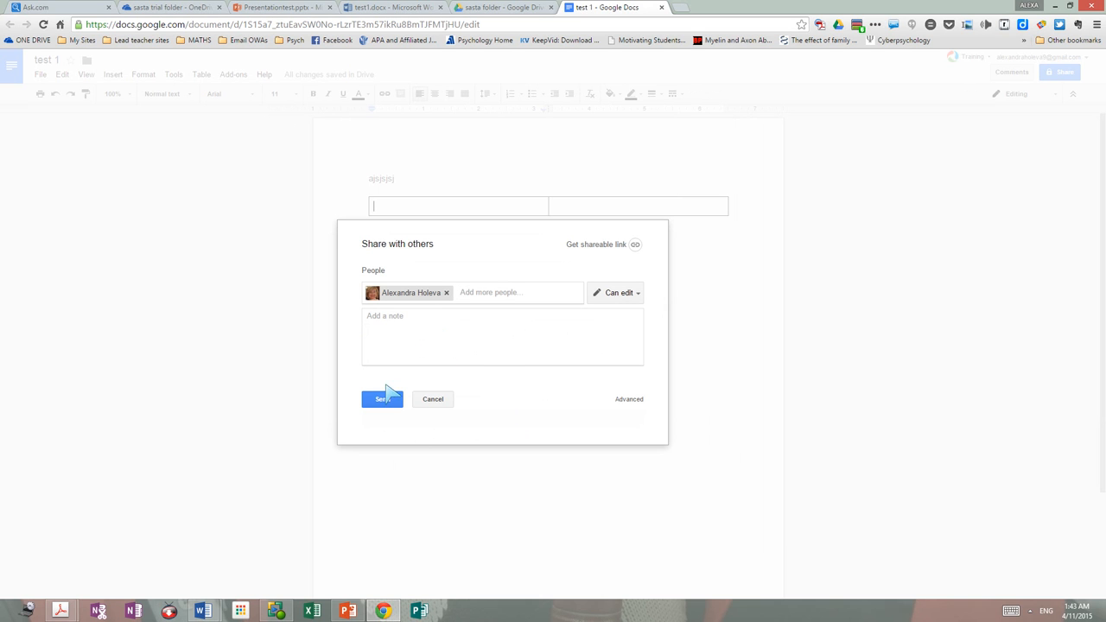
Step: Turn on link sharing so anyone with the link can edit test 1, and select the link
{"action": "left_click", "coordinate": [604, 248]}
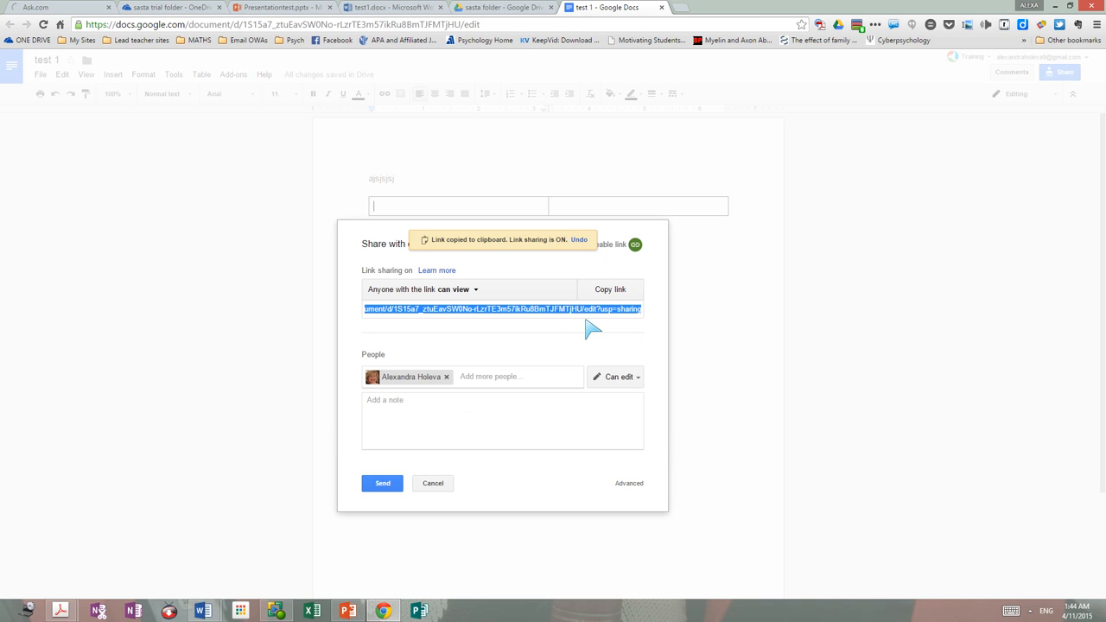
{"action": "right_click", "coordinate": [478, 296]}
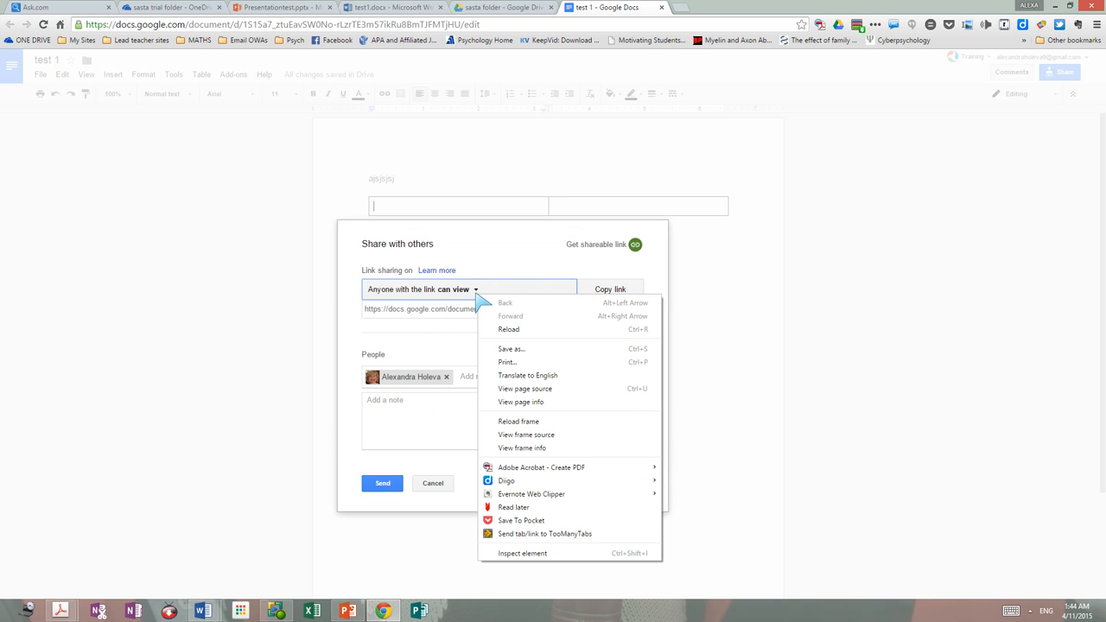
{"action": "left_click", "coordinate": [474, 290]}
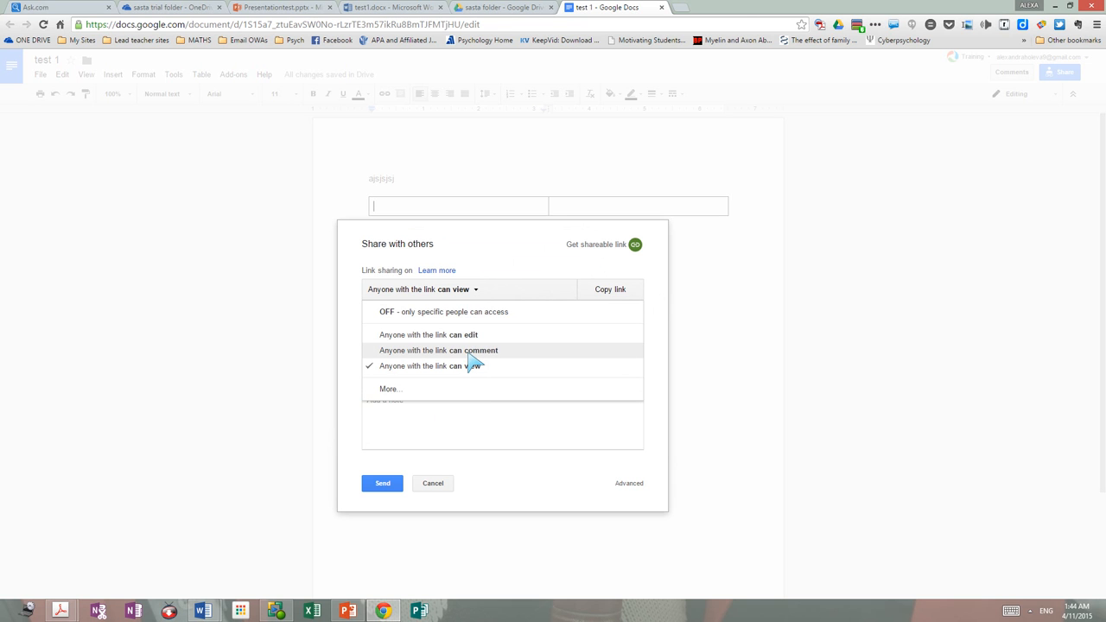
{"action": "right_click", "coordinate": [467, 335]}
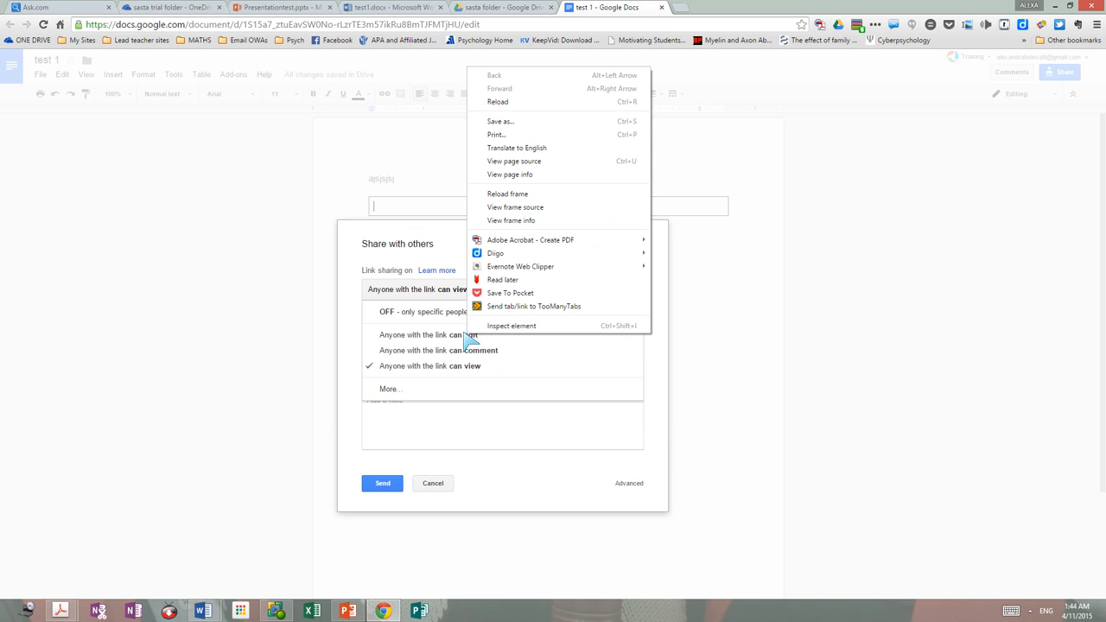
{"action": "left_click", "coordinate": [466, 337]}
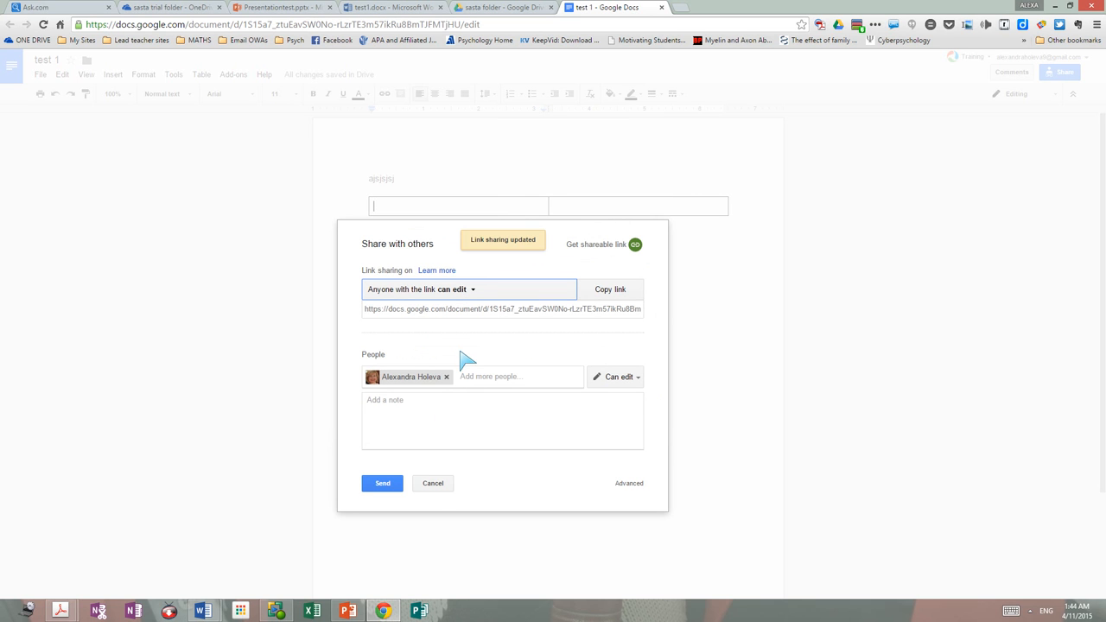
{"action": "left_click", "coordinate": [531, 309]}
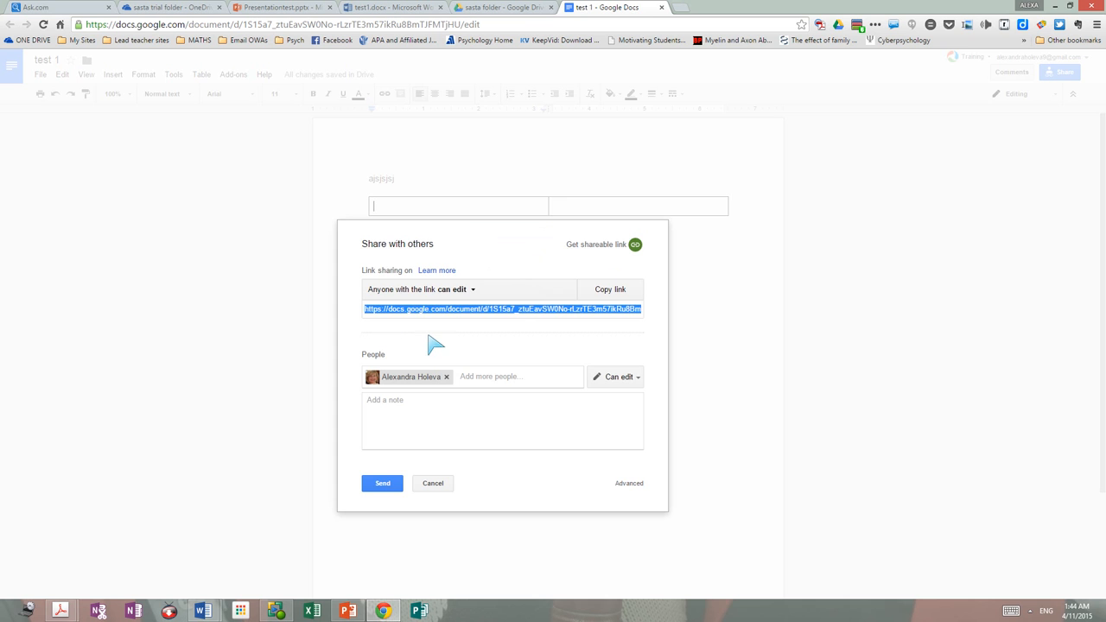
{"action": "key", "text": "ctrl+plus"}
{"action": "key", "text": "ctrl+plus"}
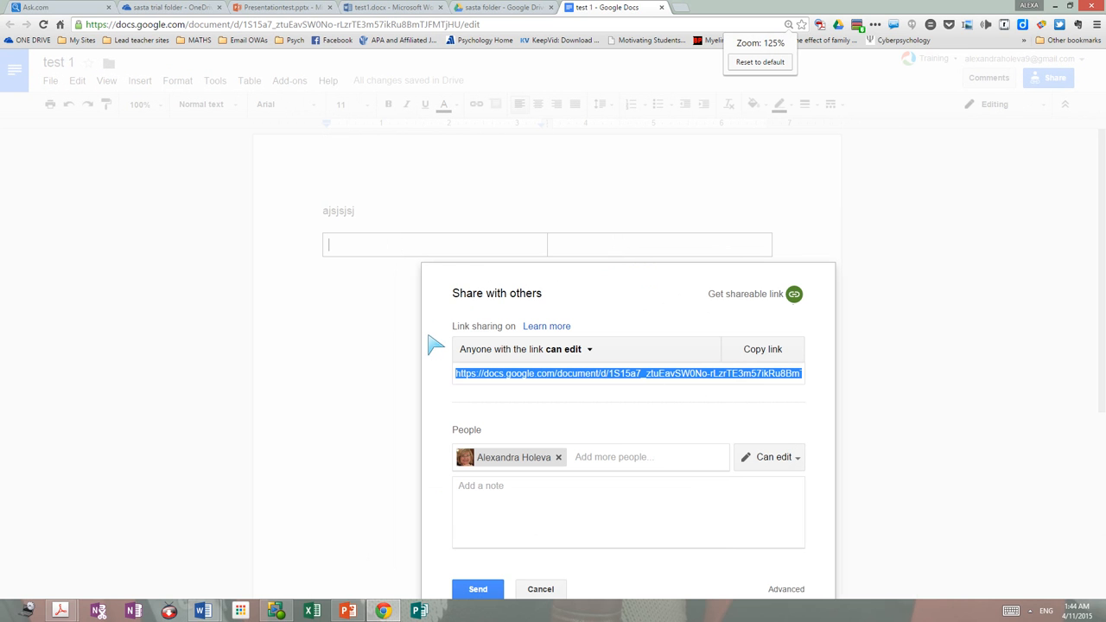
Step: Send the invitation and paste test 1's share link as a hyperlink below the table
{"action": "left_click", "coordinate": [478, 594]}
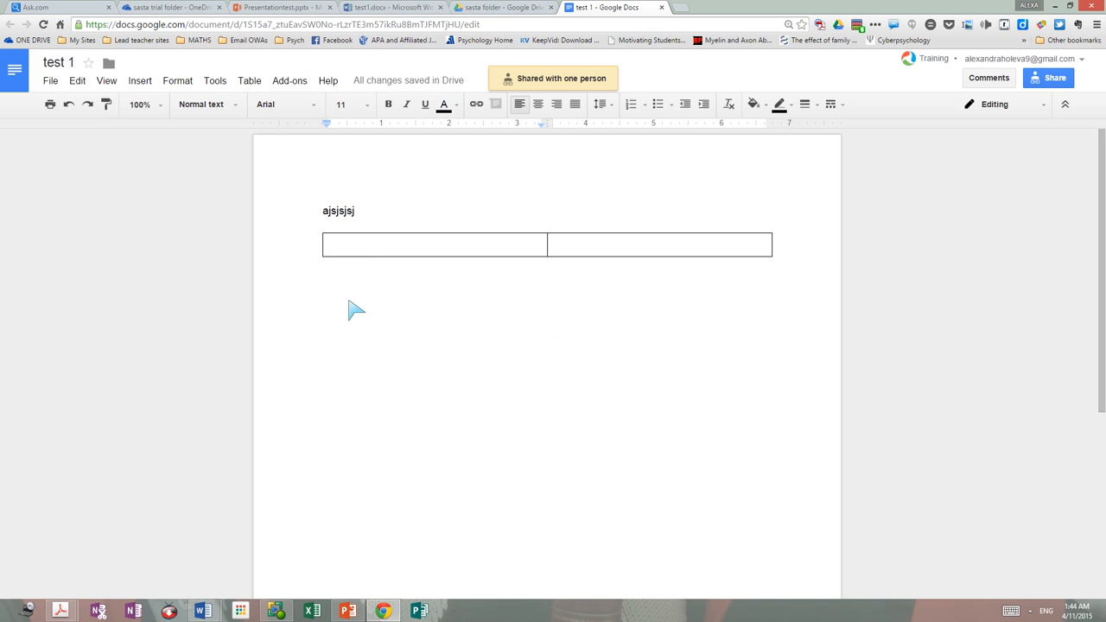
{"action": "right_click", "coordinate": [348, 300]}
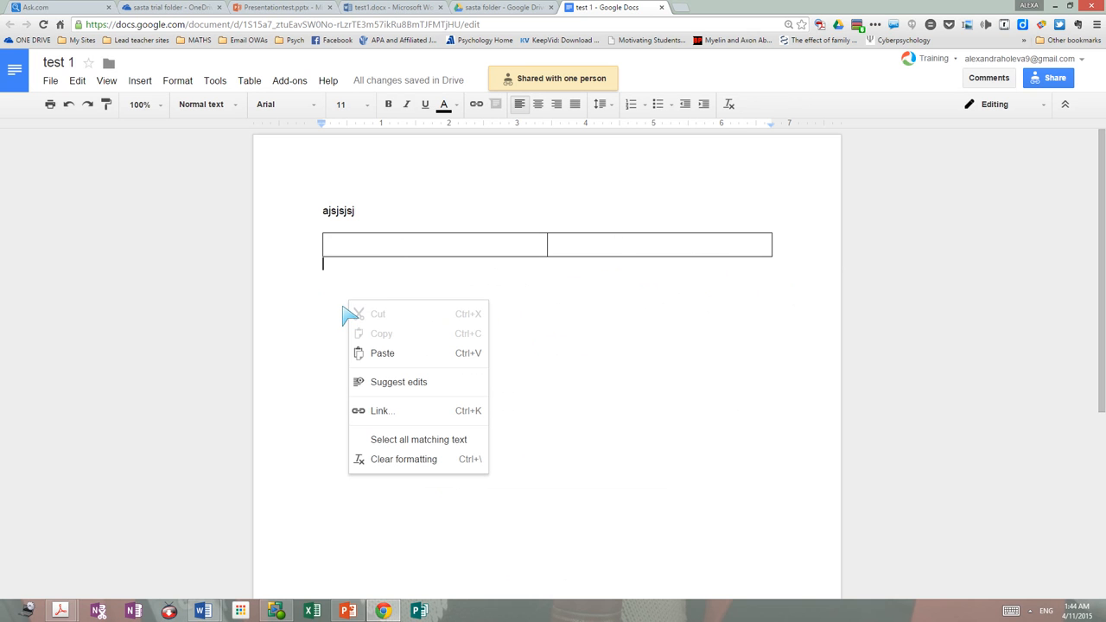
{"action": "left_click", "coordinate": [382, 354]}
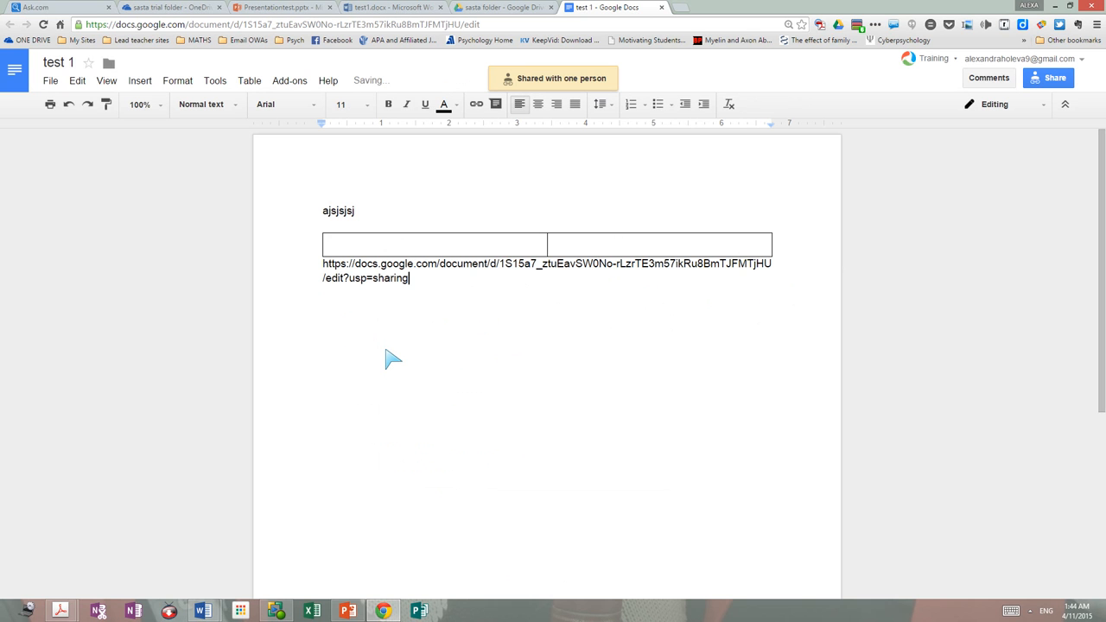
{"action": "key", "text": "Return"}
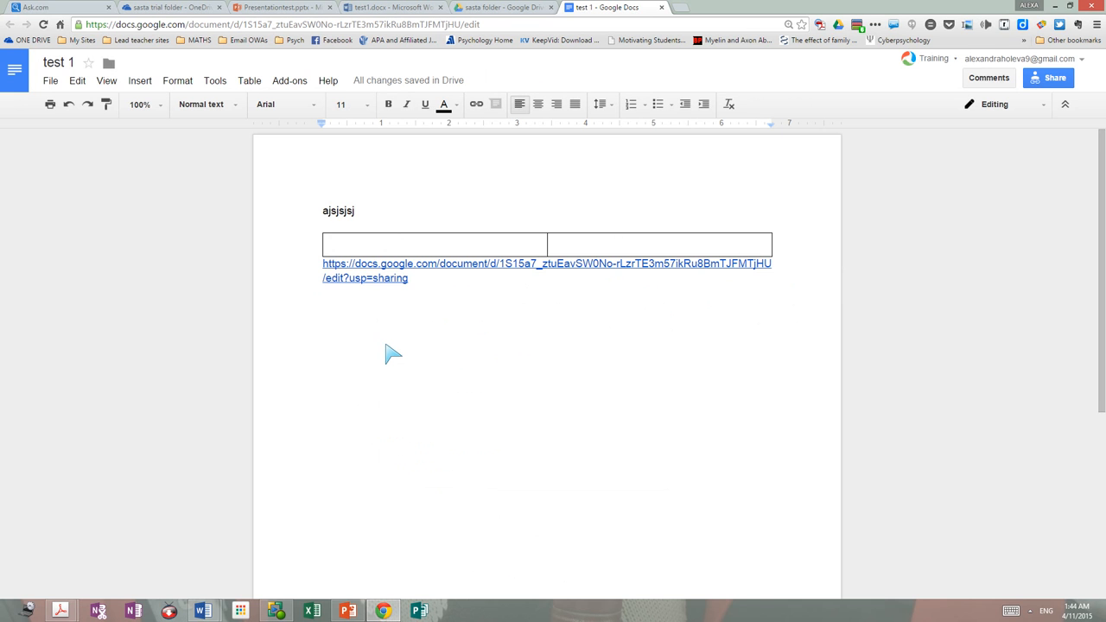
{"action": "key", "text": "ctrl+plus"}
{"action": "key", "text": "ctrl+plus"}
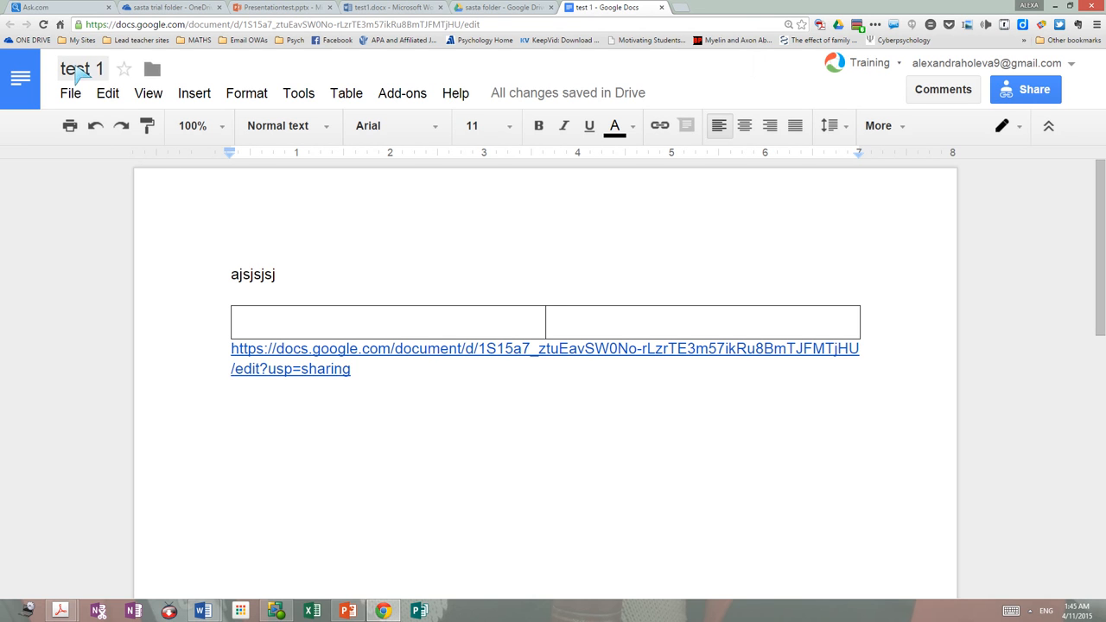
Step: Back in the sasta folder tab, start a new Google Slides presentation
{"action": "left_click", "coordinate": [521, 10]}
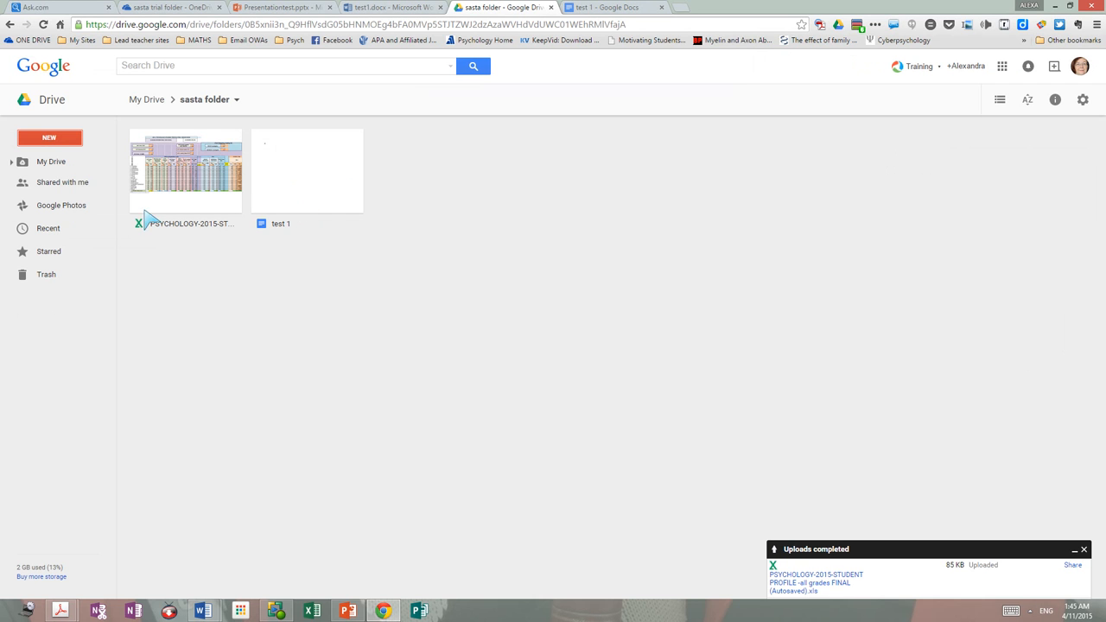
{"action": "left_click", "coordinate": [69, 140]}
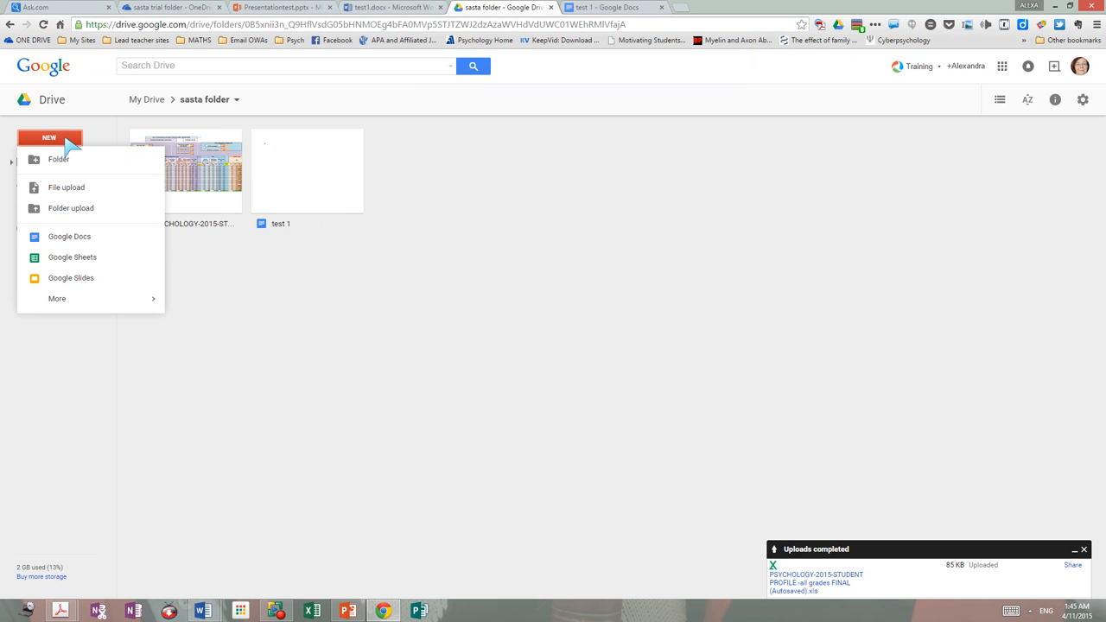
{"action": "left_click", "coordinate": [71, 279]}
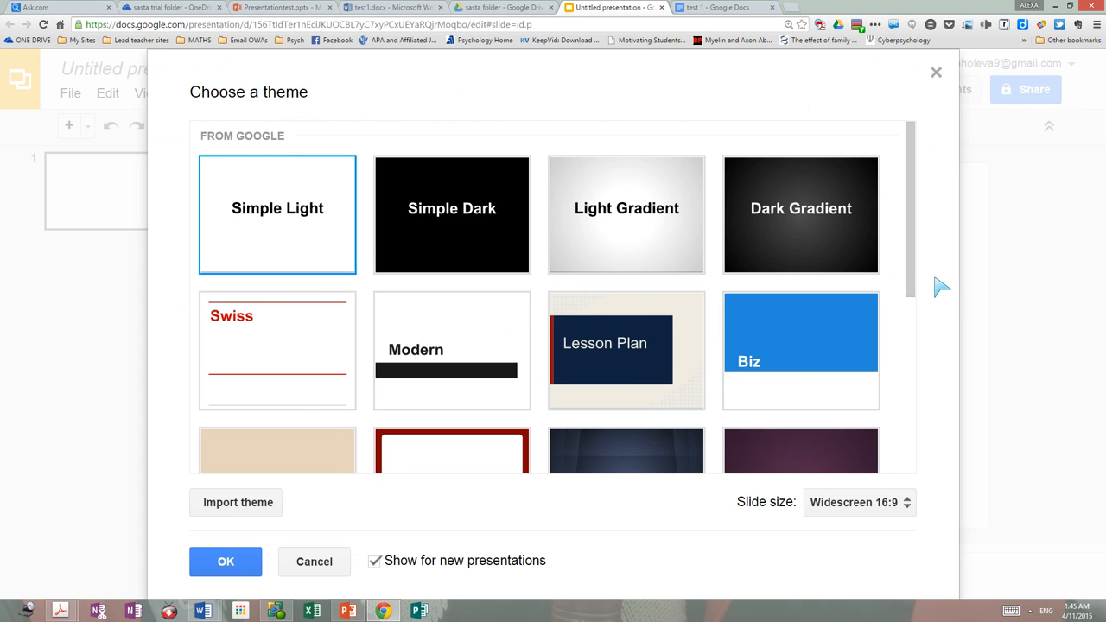
Step: Choose Simple Dark from the theme list and apply it with OK
{"action": "mouse_move", "coordinate": [913, 274]}
{"action": "left_mouse_down"}
{"action": "mouse_move", "coordinate": [907, 455]}
{"action": "mouse_move", "coordinate": [910, 288]}
{"action": "left_mouse_up"}
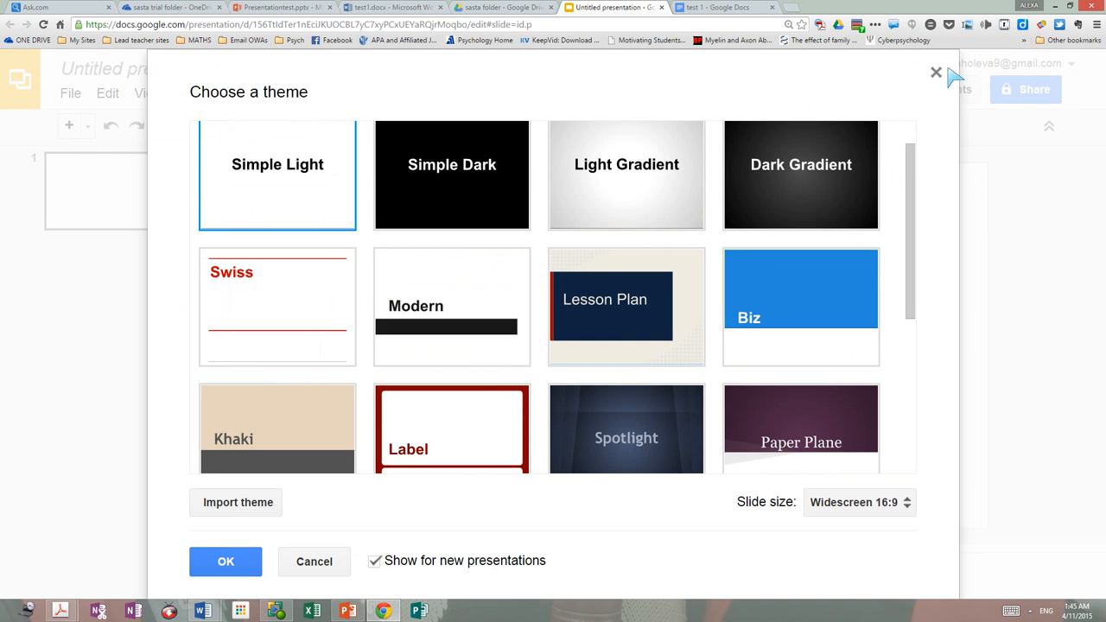
{"action": "left_click", "coordinate": [434, 189]}
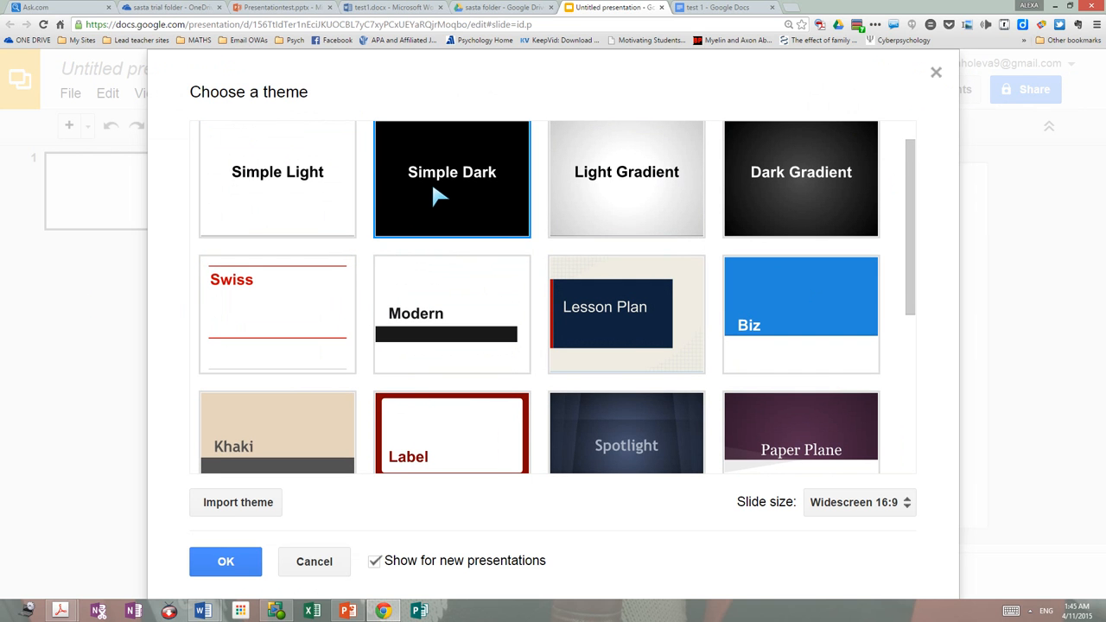
{"action": "left_click", "coordinate": [244, 570]}
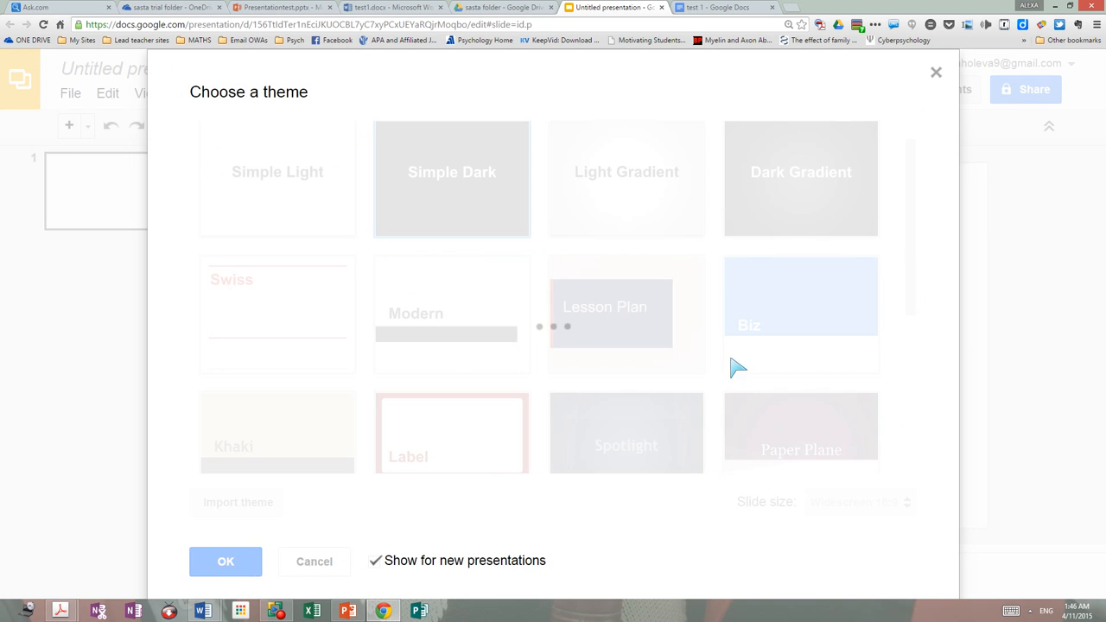
Step: Glance at the account details and the Insert menu, closing both without changes
{"action": "left_click", "coordinate": [937, 73]}
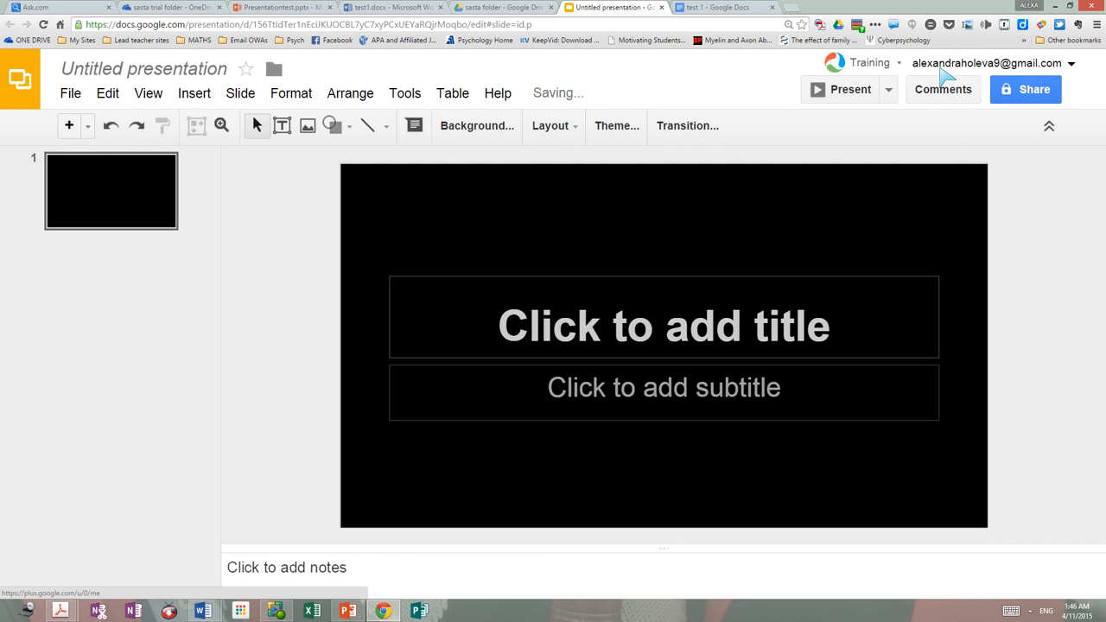
{"action": "left_click", "coordinate": [940, 69]}
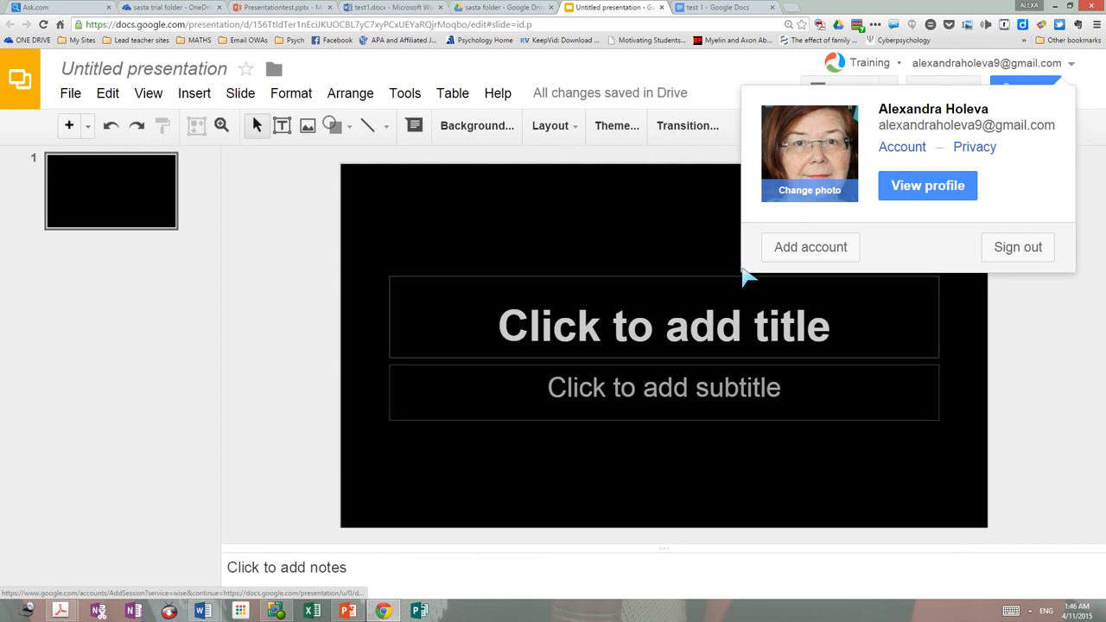
{"action": "left_click", "coordinate": [1035, 387]}
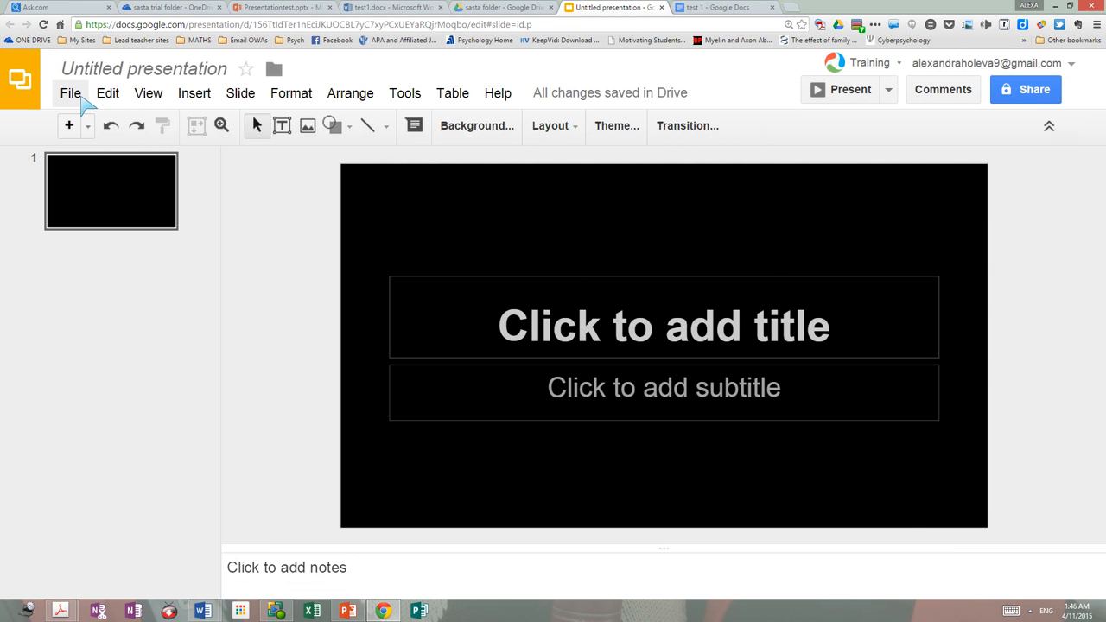
{"action": "left_click", "coordinate": [194, 95]}
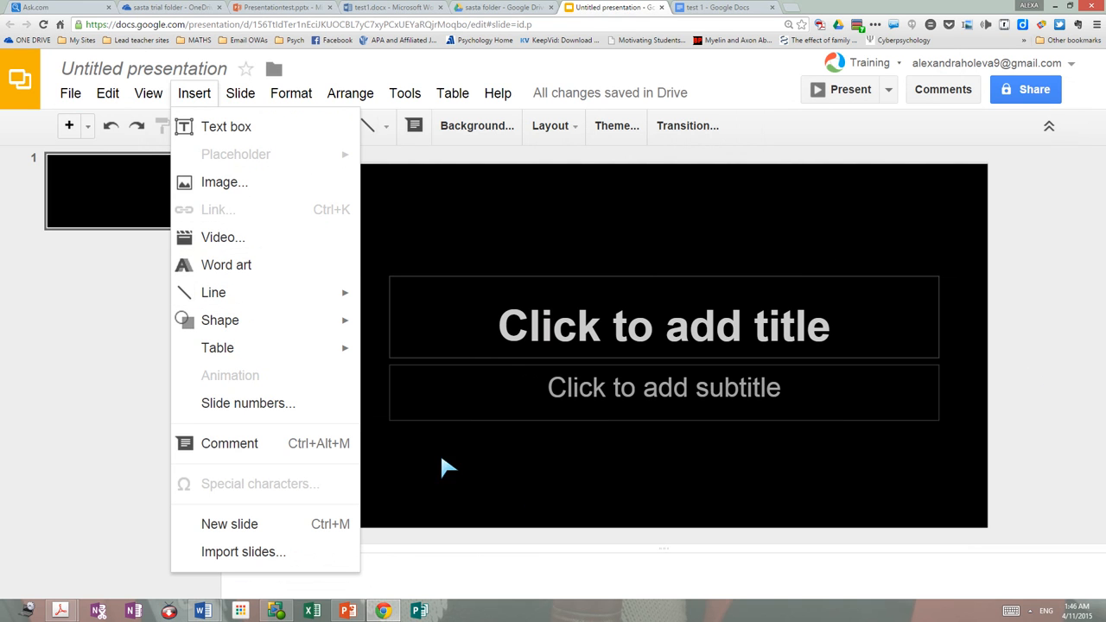
{"action": "left_click", "coordinate": [57, 338]}
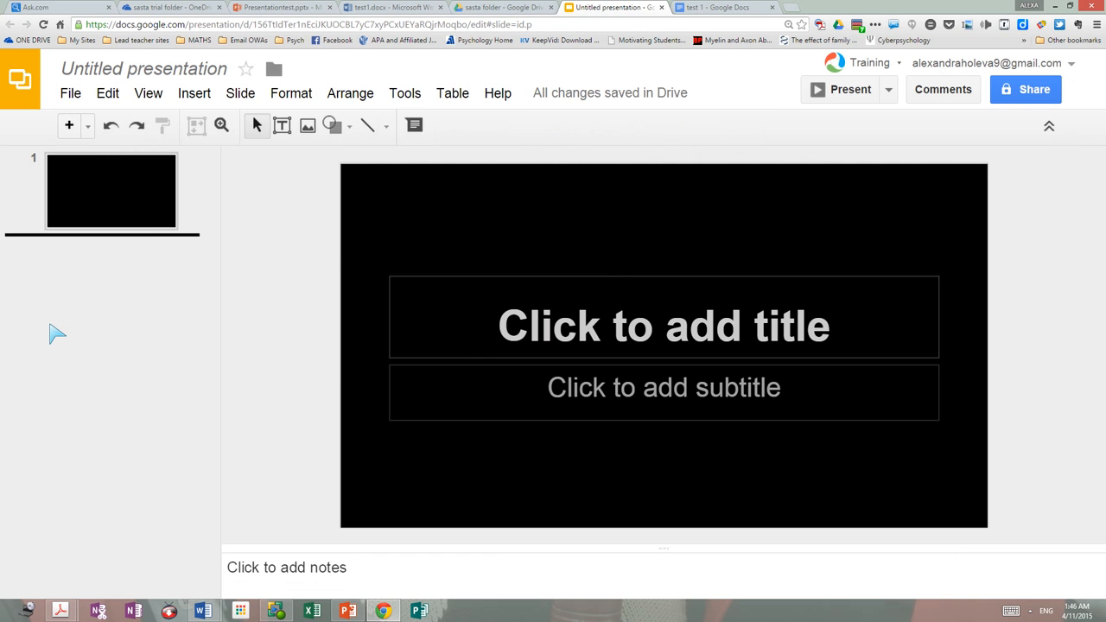